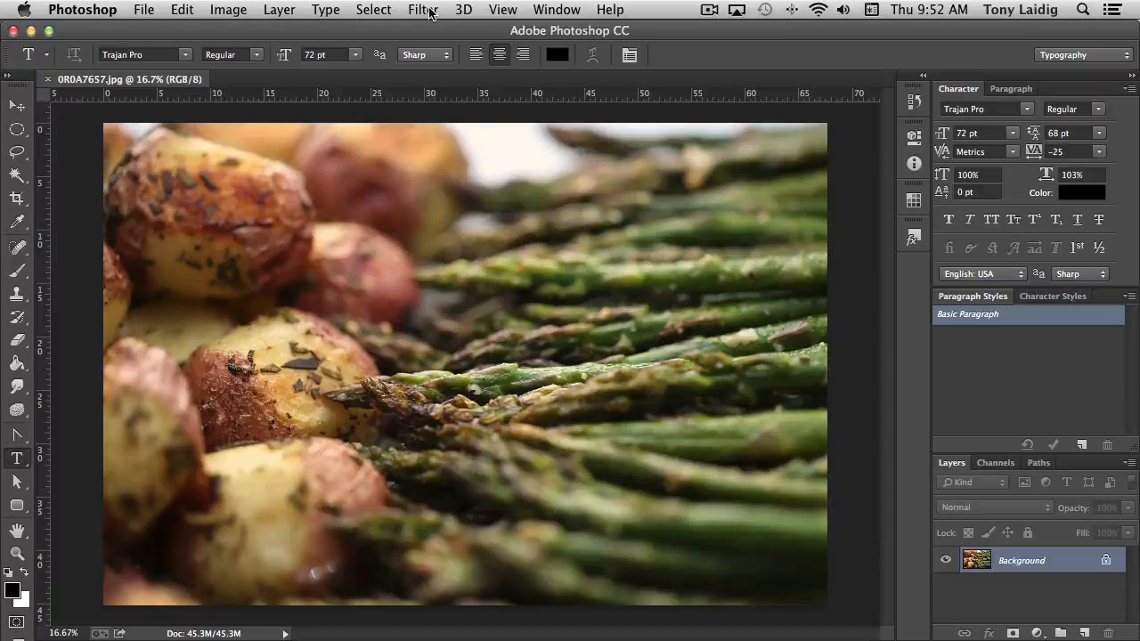
Look through the available filters, including the Blur, Noise, Sharpen, Video, Other and Stylize groups and the third-party plug-ins
{"action": "left_click", "coordinate": [431, 13]}
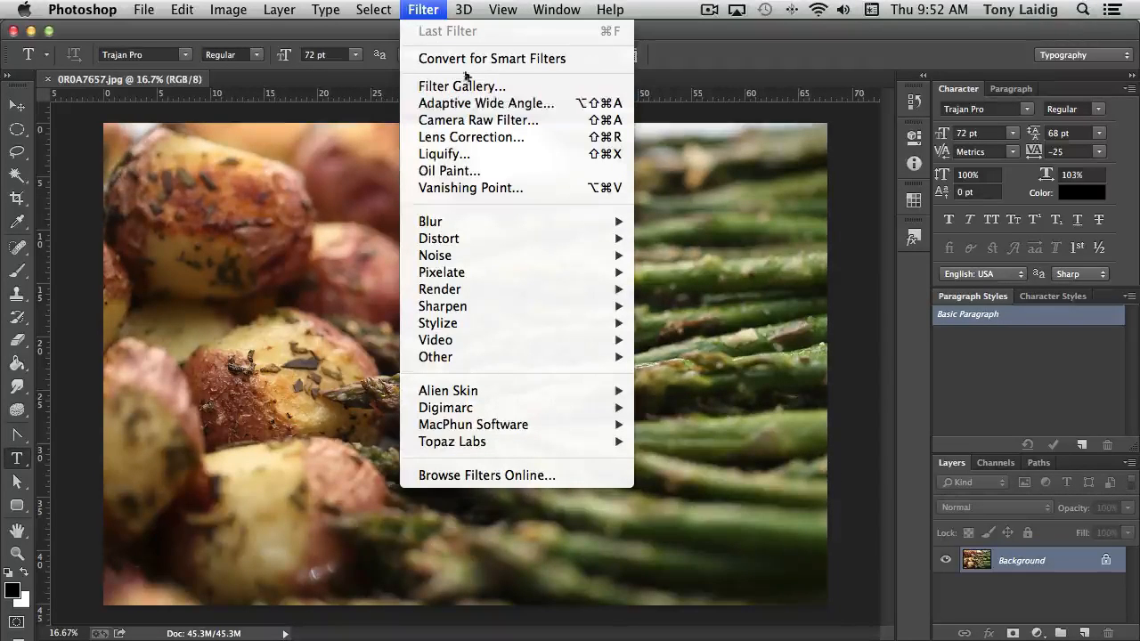
{"action": "left_click", "coordinate": [442, 7]}
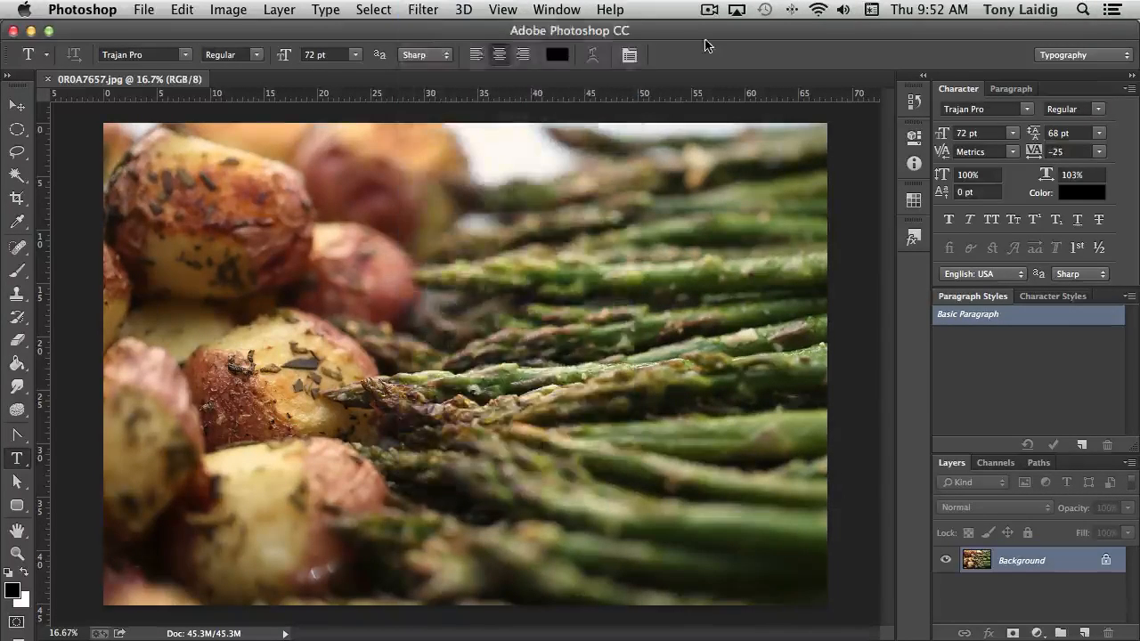
{"action": "left_click", "coordinate": [424, 11]}
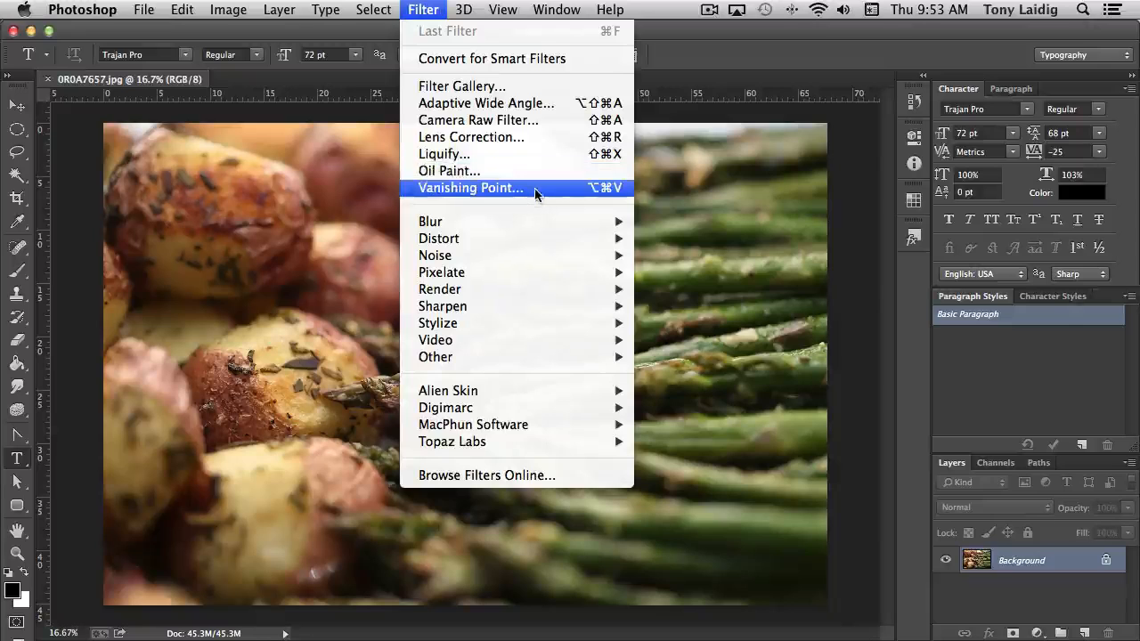
{"action": "mouse_move", "coordinate": [534, 223]}
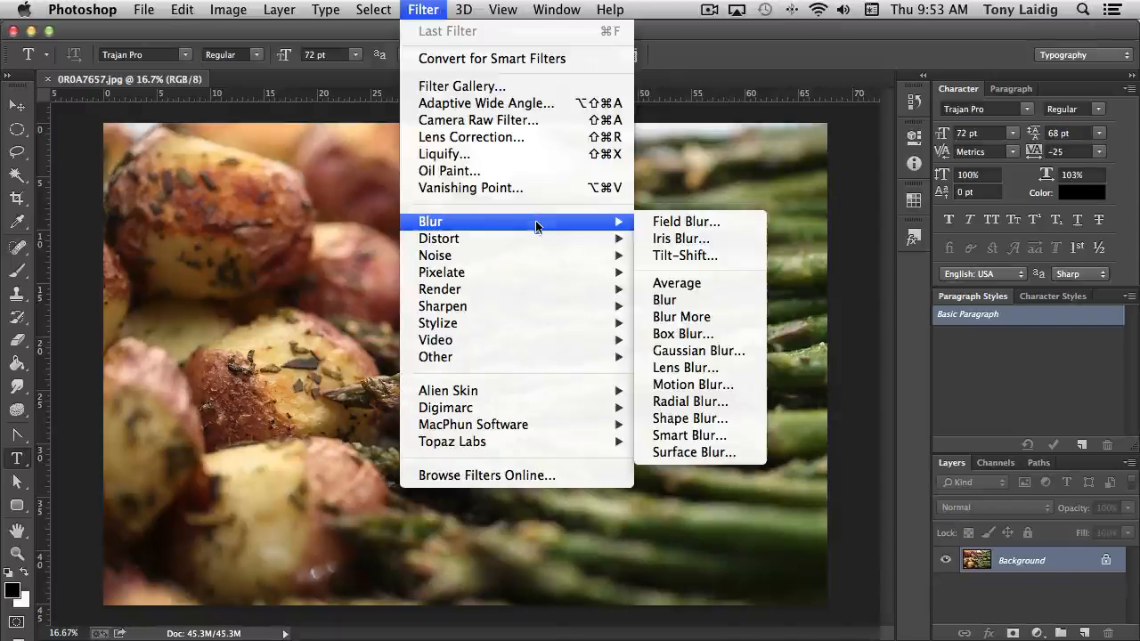
{"action": "mouse_move", "coordinate": [529, 256]}
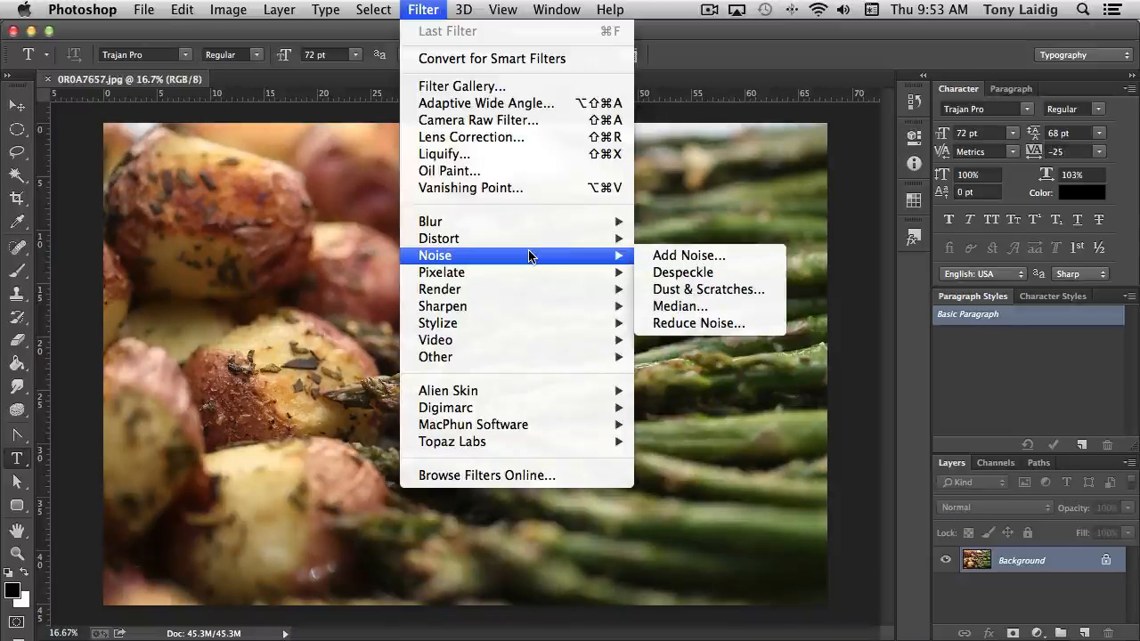
{"action": "mouse_move", "coordinate": [525, 294]}
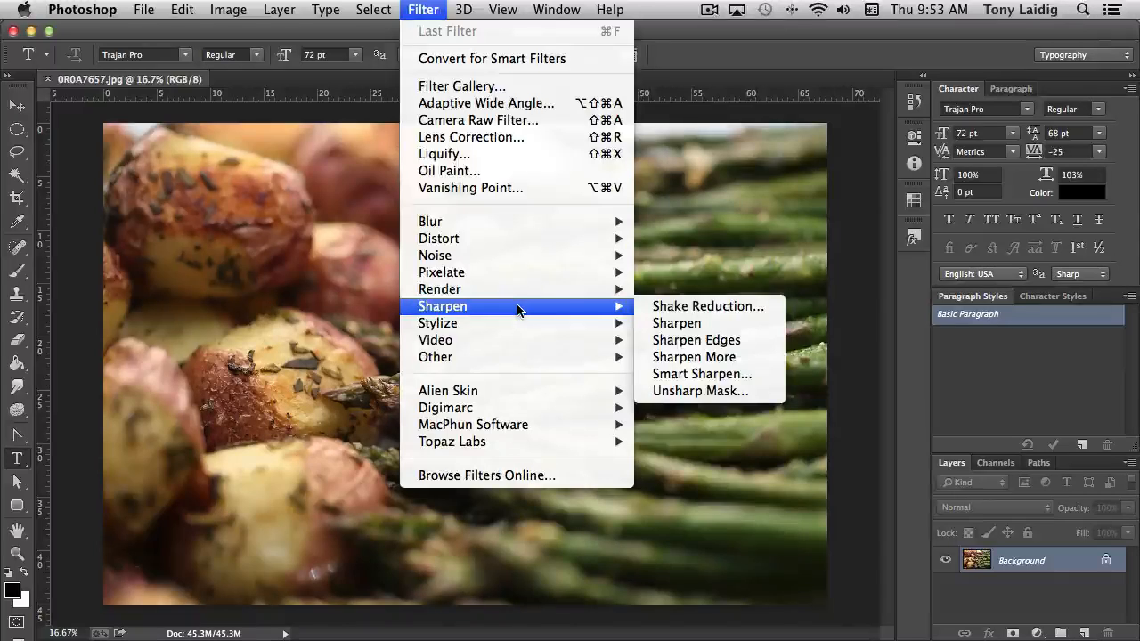
{"action": "mouse_move", "coordinate": [521, 346]}
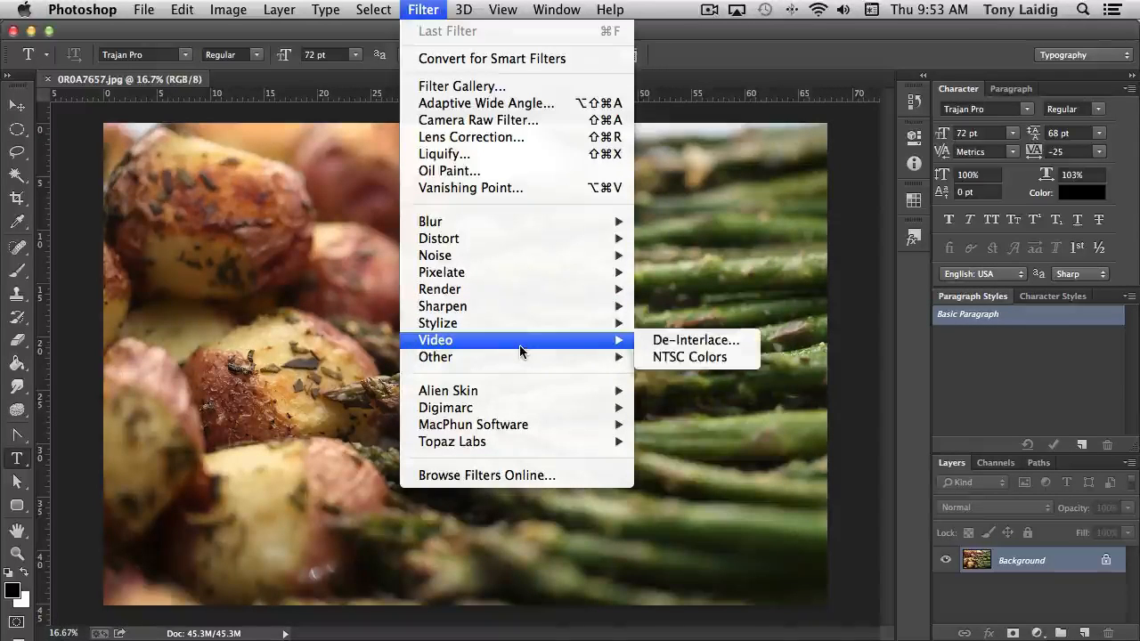
{"action": "mouse_move", "coordinate": [561, 357]}
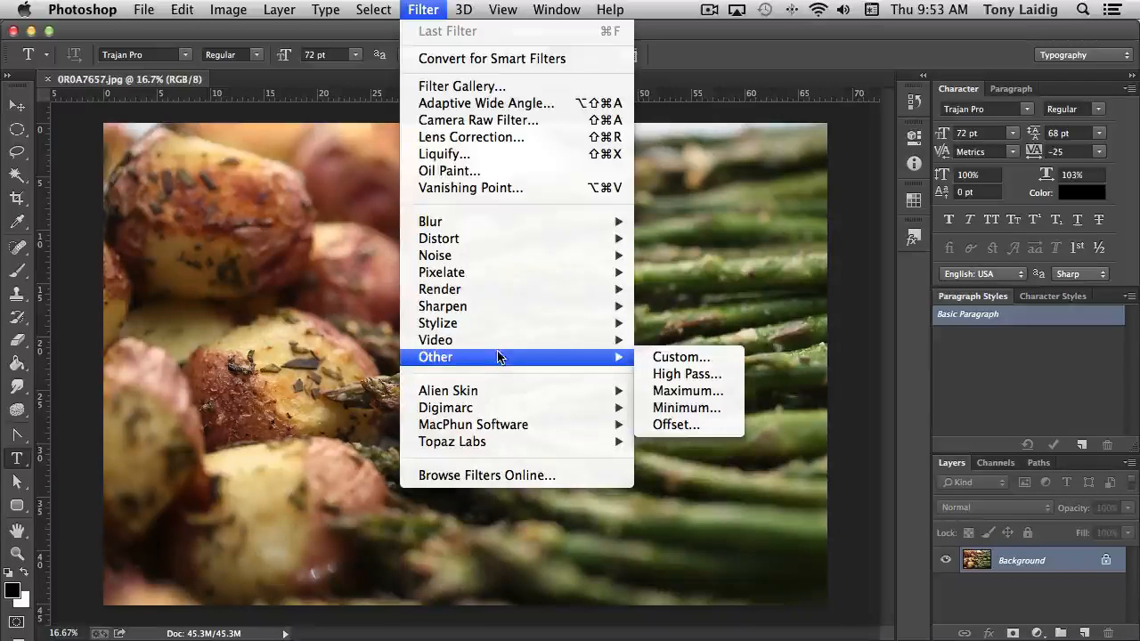
{"action": "mouse_move", "coordinate": [442, 395]}
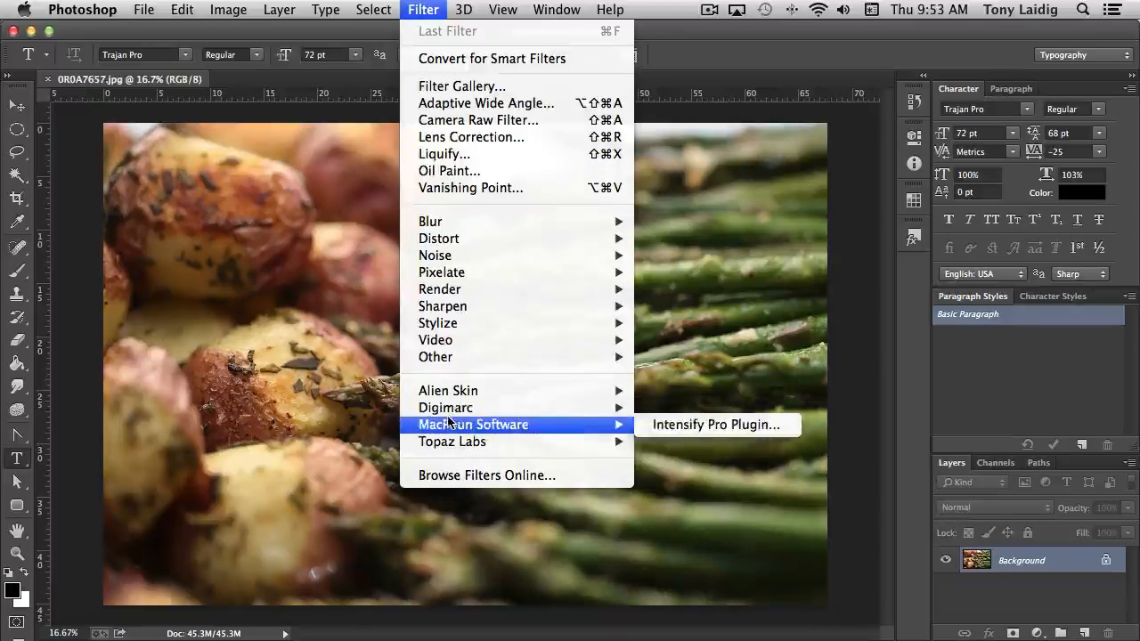
{"action": "mouse_move", "coordinate": [440, 443]}
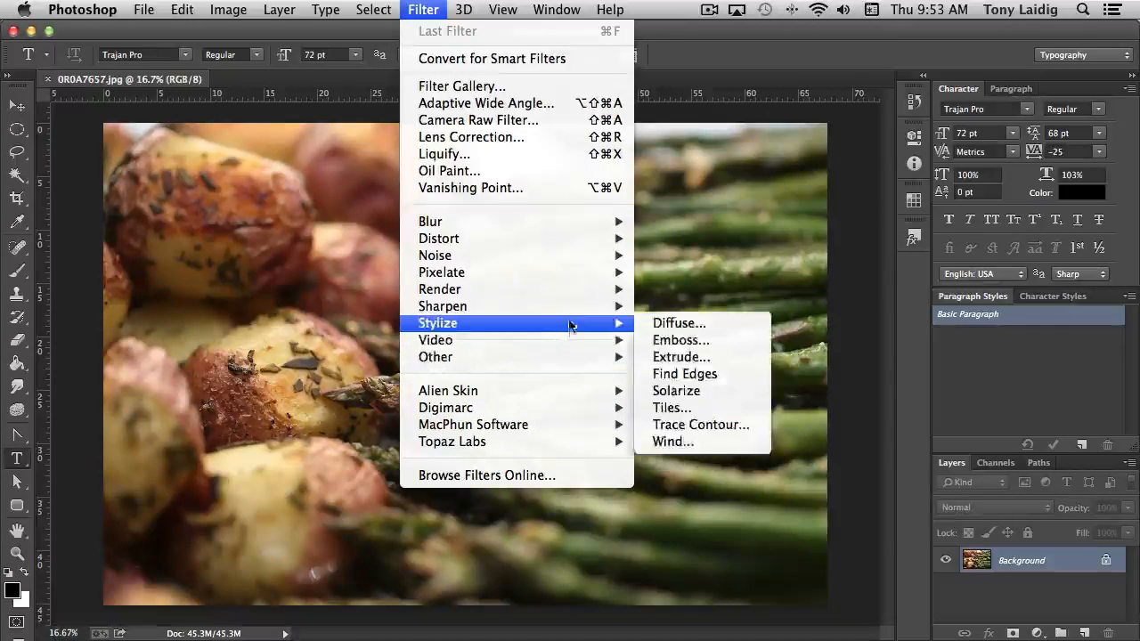
{"action": "mouse_move", "coordinate": [596, 275]}
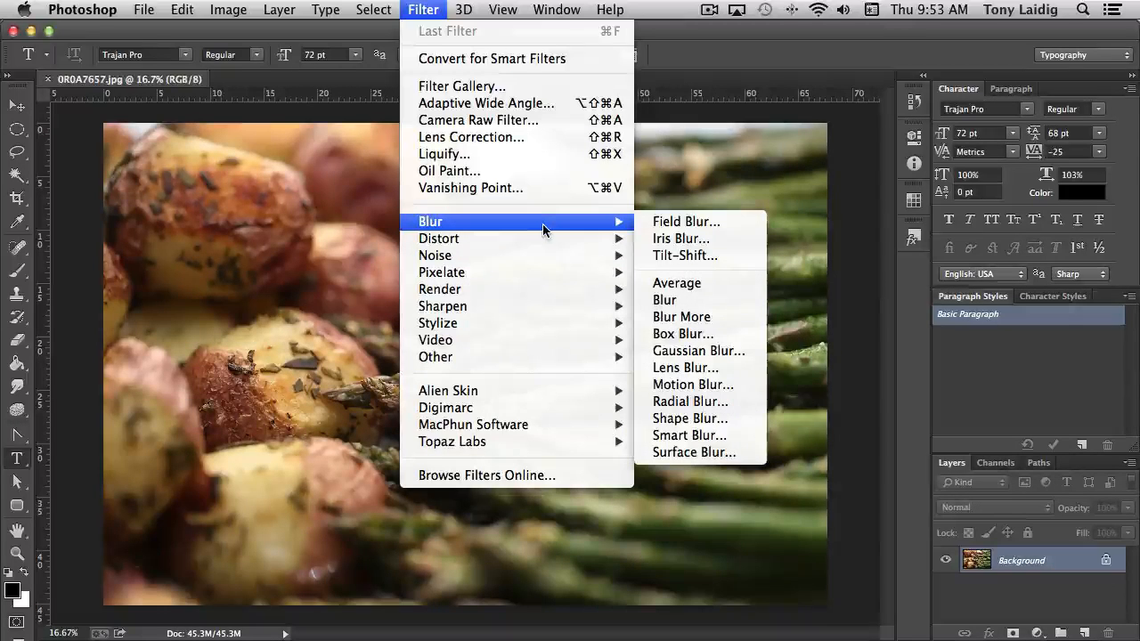
Open the Filter Gallery for the food photo and expand its Artistic category
{"action": "left_click", "coordinate": [475, 86]}
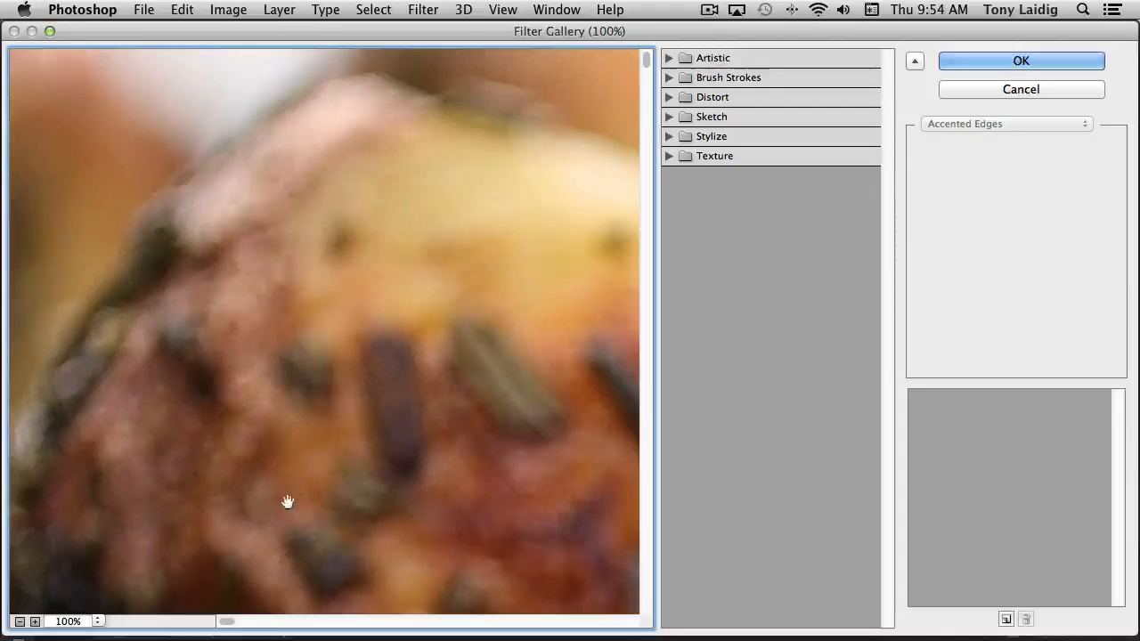
{"action": "left_click", "coordinate": [20, 622]}
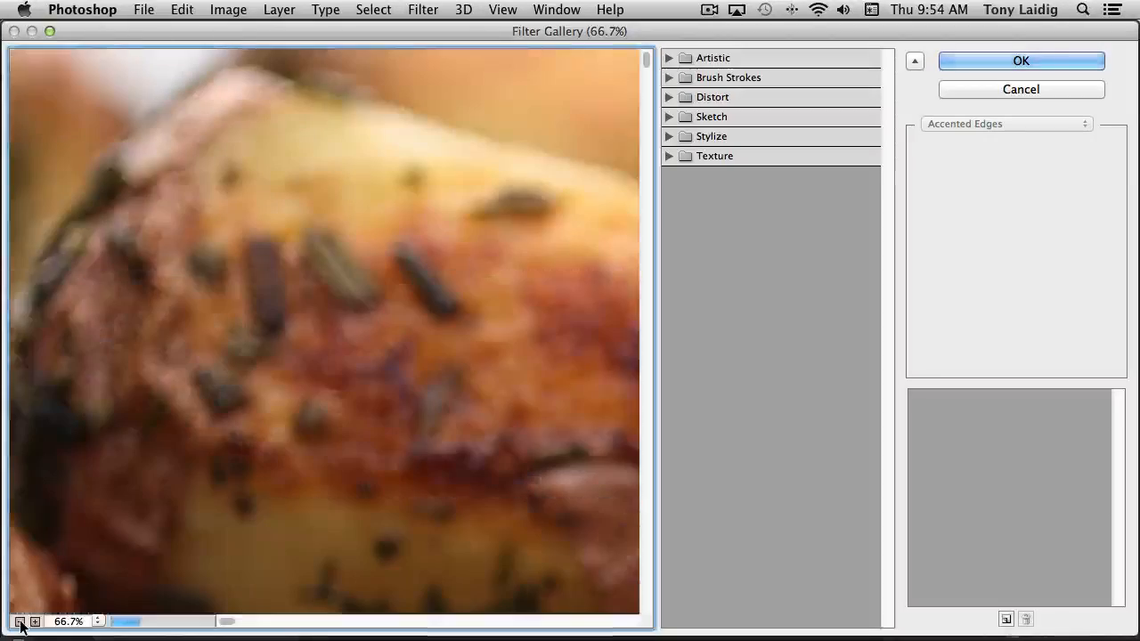
{"action": "left_click", "coordinate": [20, 622]}
{"action": "left_click", "coordinate": [19, 622]}
{"action": "left_click", "coordinate": [20, 622]}
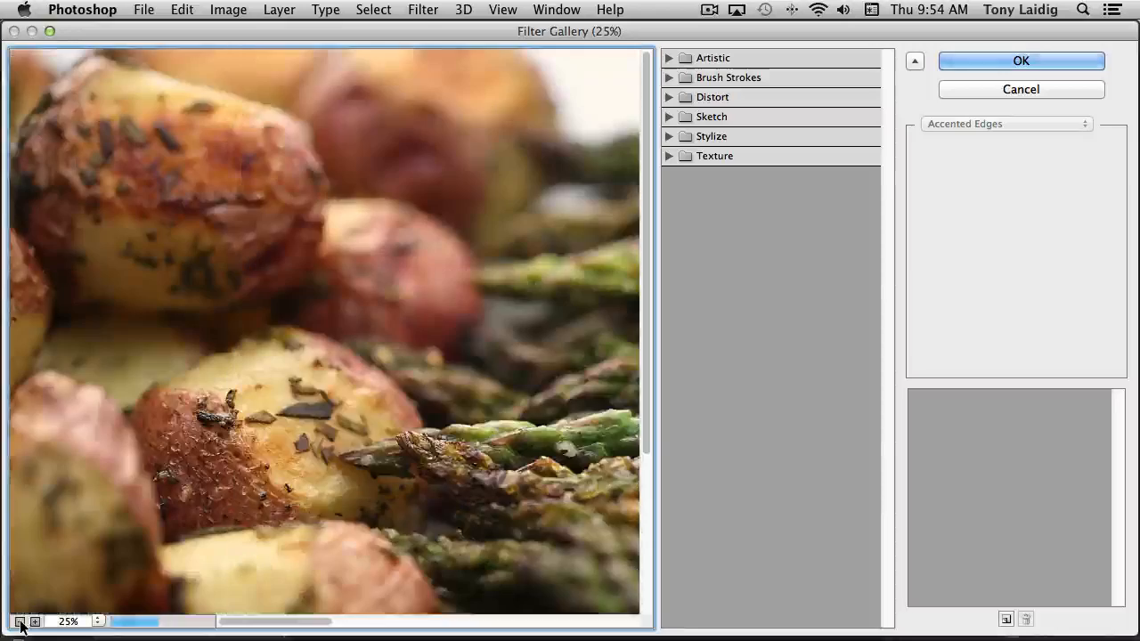
{"action": "left_click", "coordinate": [20, 621]}
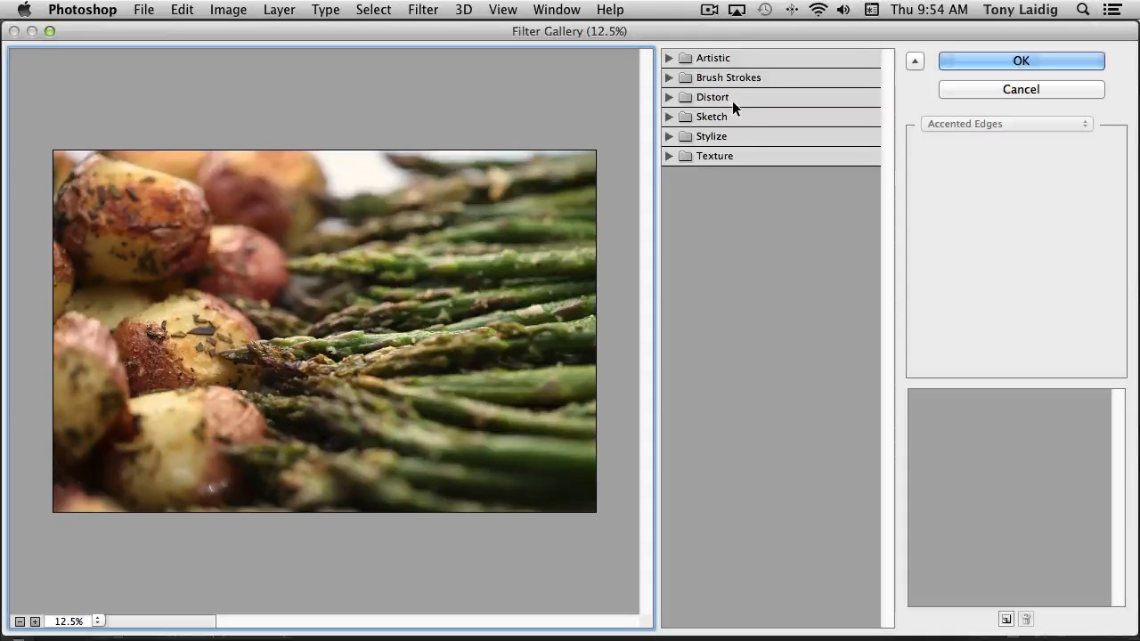
{"action": "left_click", "coordinate": [669, 58]}
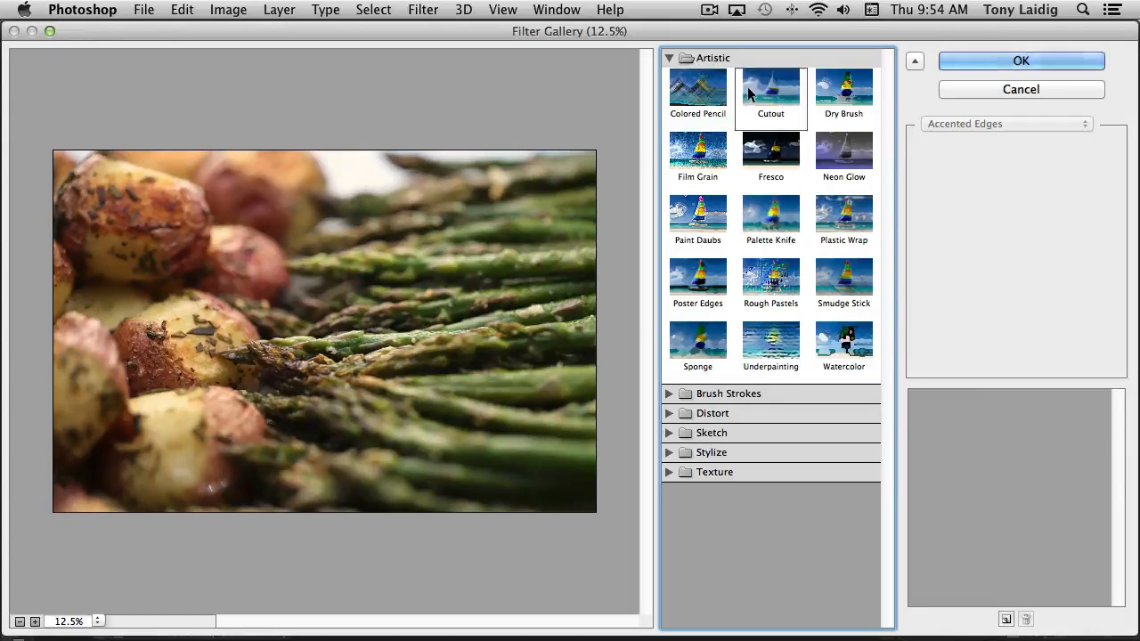
Try the Colored Pencil filter and the Cutout filter, setting Cutout to 6 levels with an edge simplicity of 1
{"action": "left_click", "coordinate": [700, 95]}
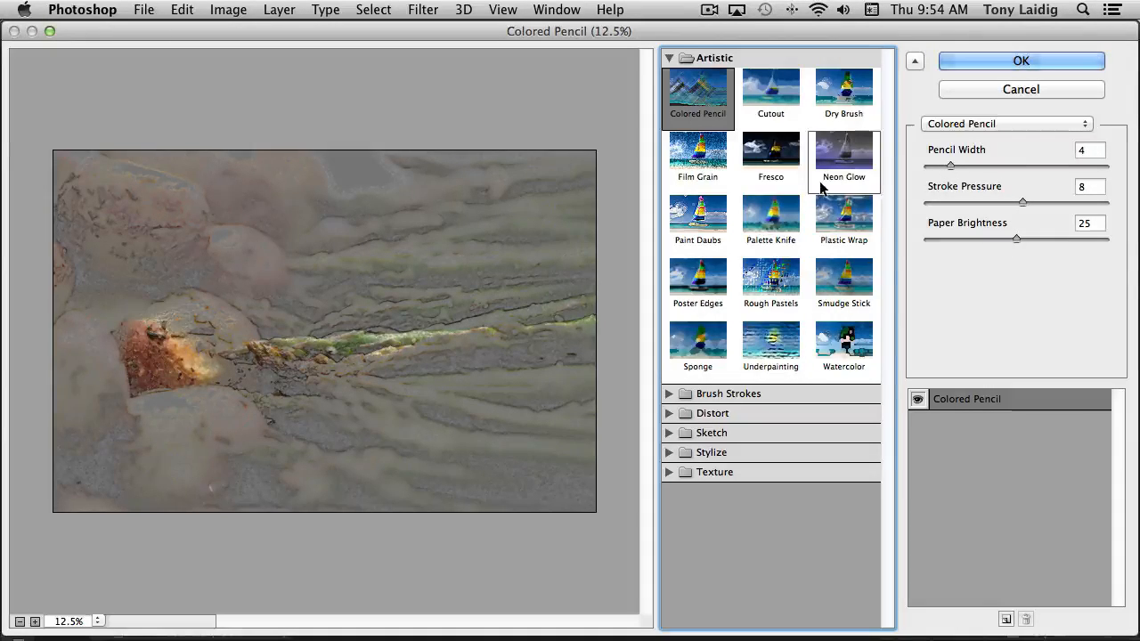
{"action": "left_click", "coordinate": [771, 98]}
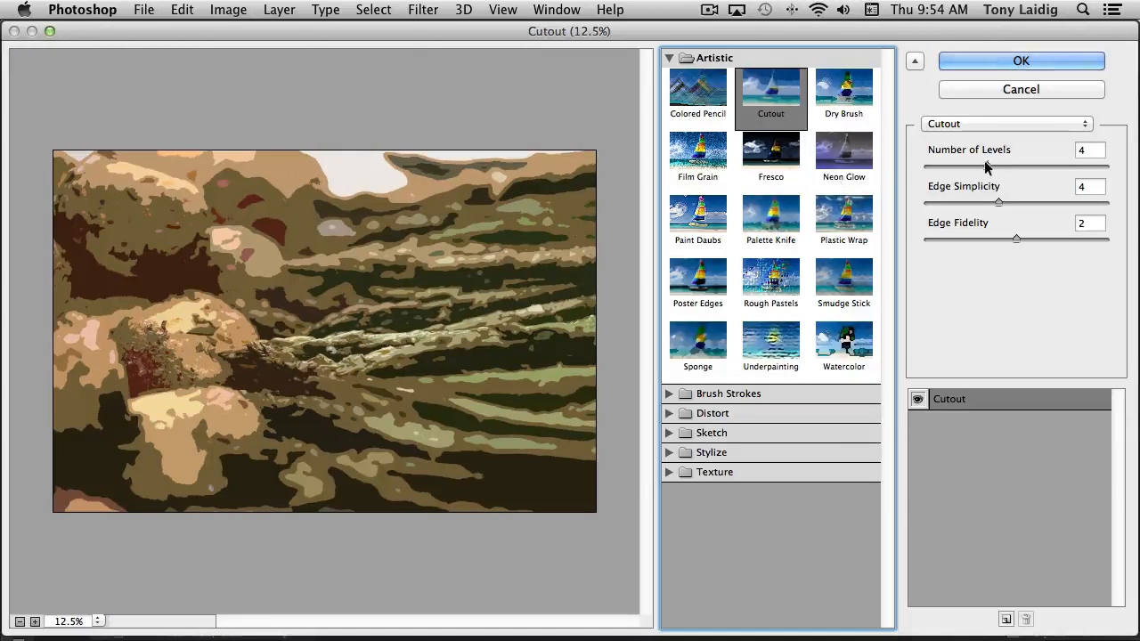
{"action": "left_click_drag", "start_coordinate": [985, 166], "coordinate": [1061, 175]}
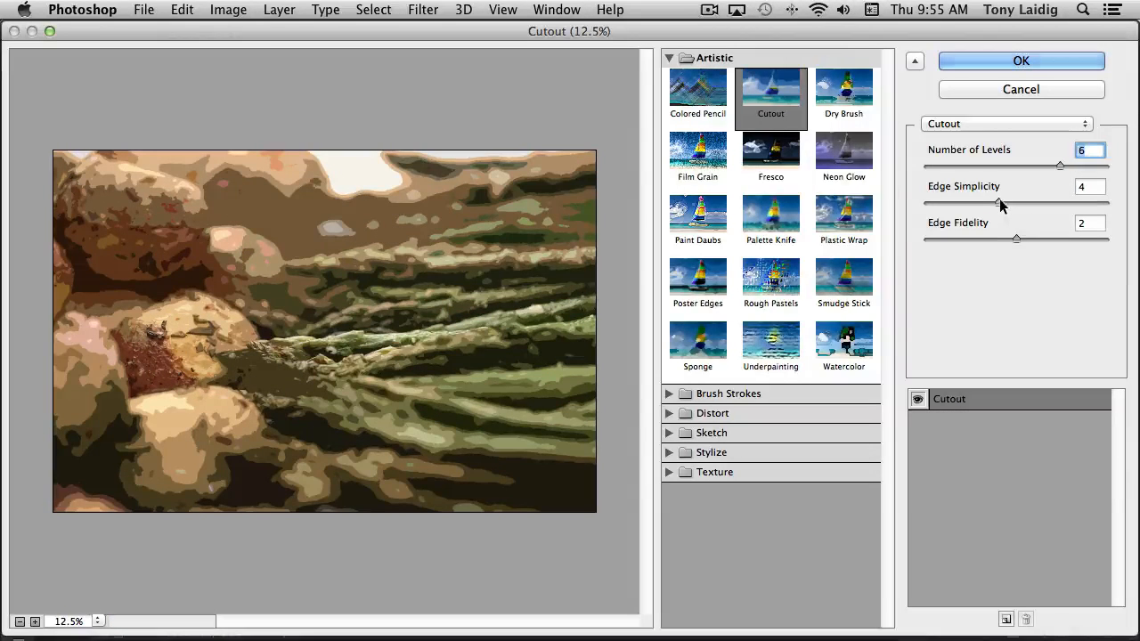
{"action": "left_click_drag", "start_coordinate": [999, 203], "coordinate": [949, 206]}
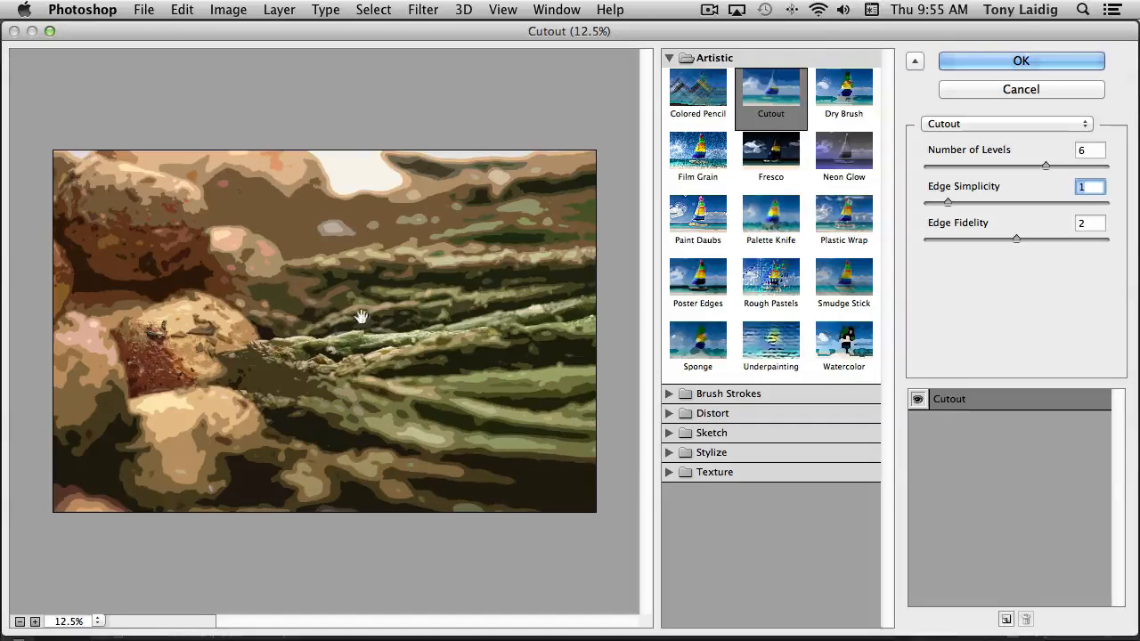
Try the Dry Brush filter with various settings, ending at brush size 7 and brush detail 1
{"action": "left_click", "coordinate": [843, 103]}
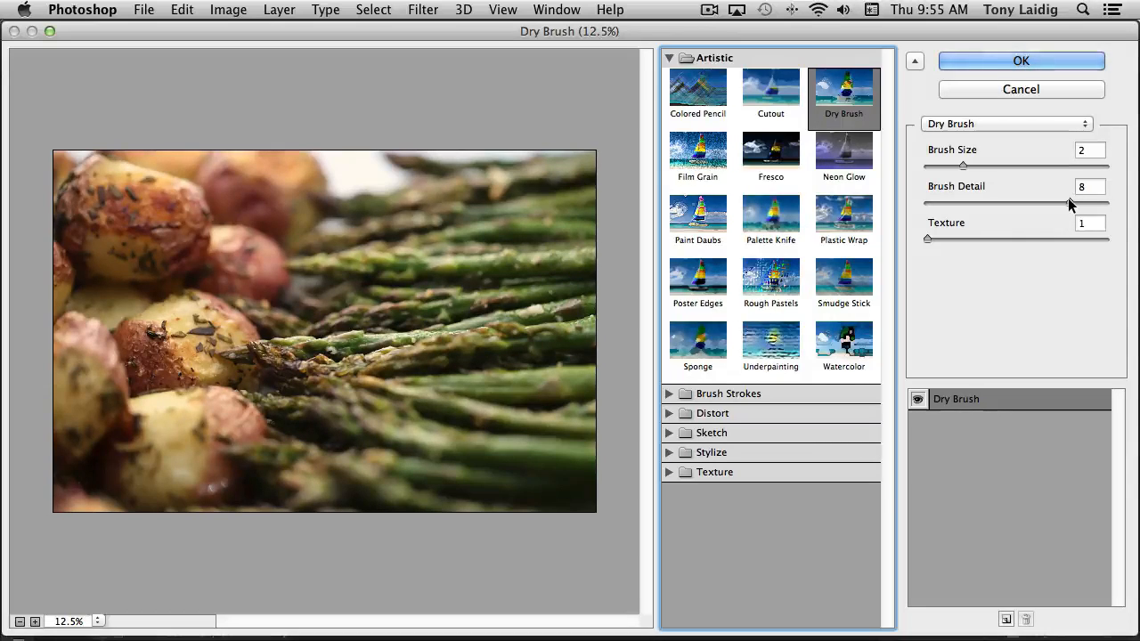
{"action": "left_click_drag", "start_coordinate": [1068, 204], "coordinate": [1108, 205]}
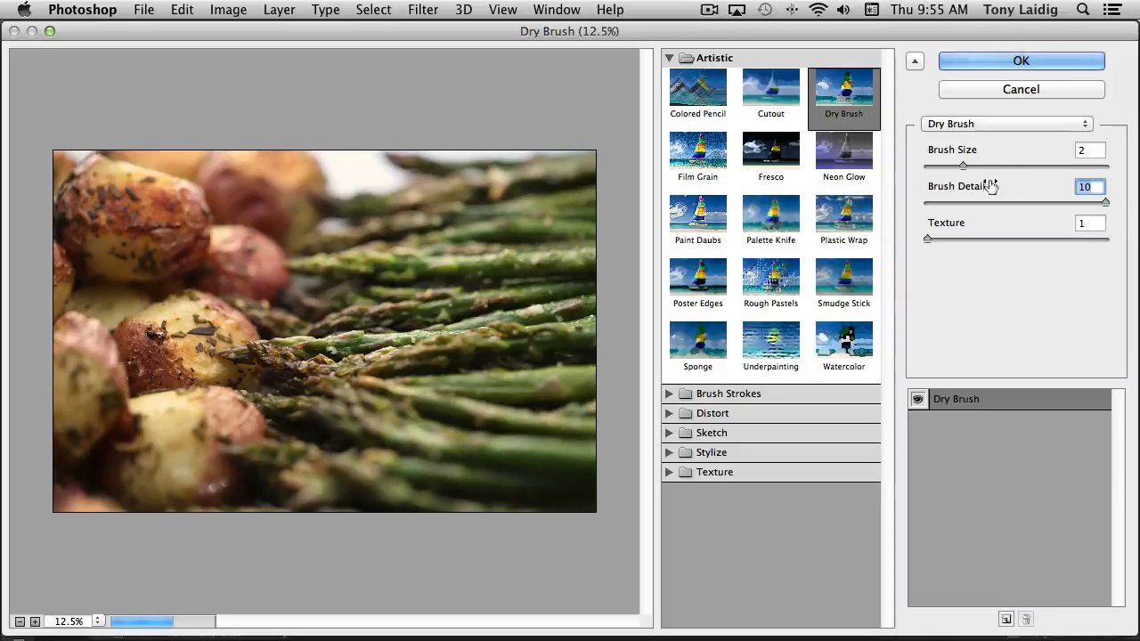
{"action": "left_click_drag", "start_coordinate": [961, 164], "coordinate": [910, 165]}
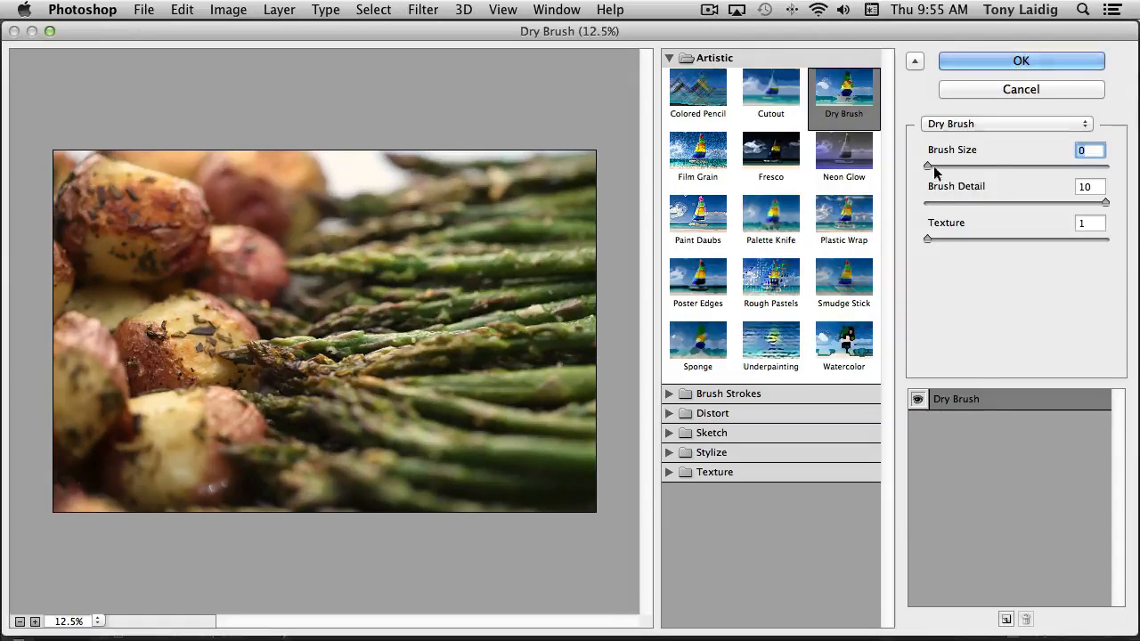
{"action": "left_click_drag", "start_coordinate": [928, 166], "coordinate": [1060, 166]}
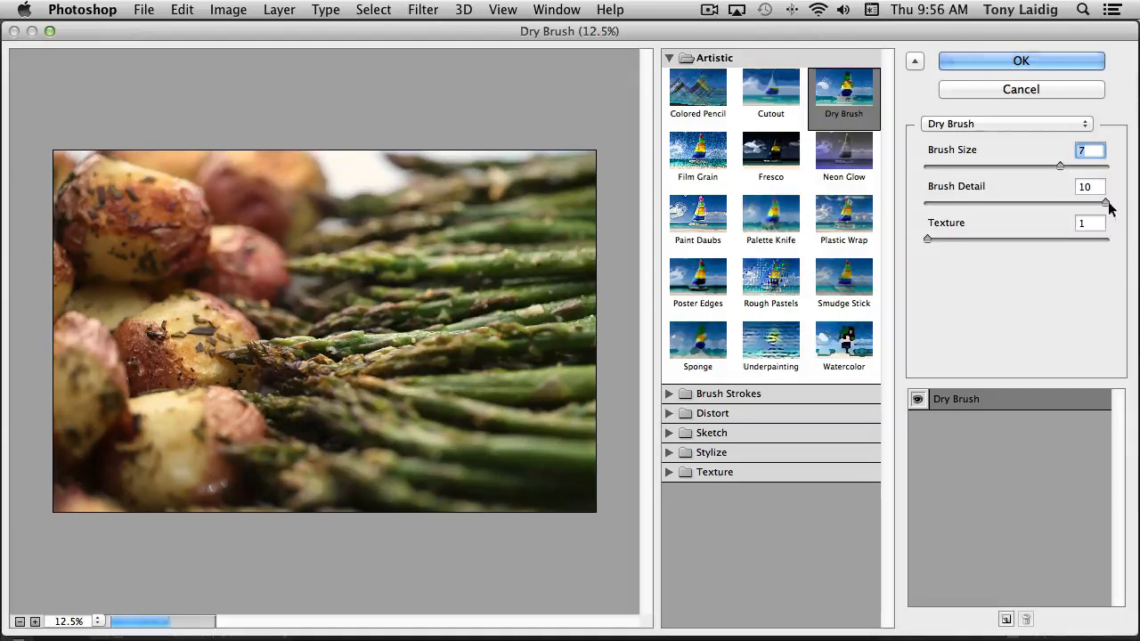
{"action": "left_click_drag", "start_coordinate": [1105, 202], "coordinate": [972, 206]}
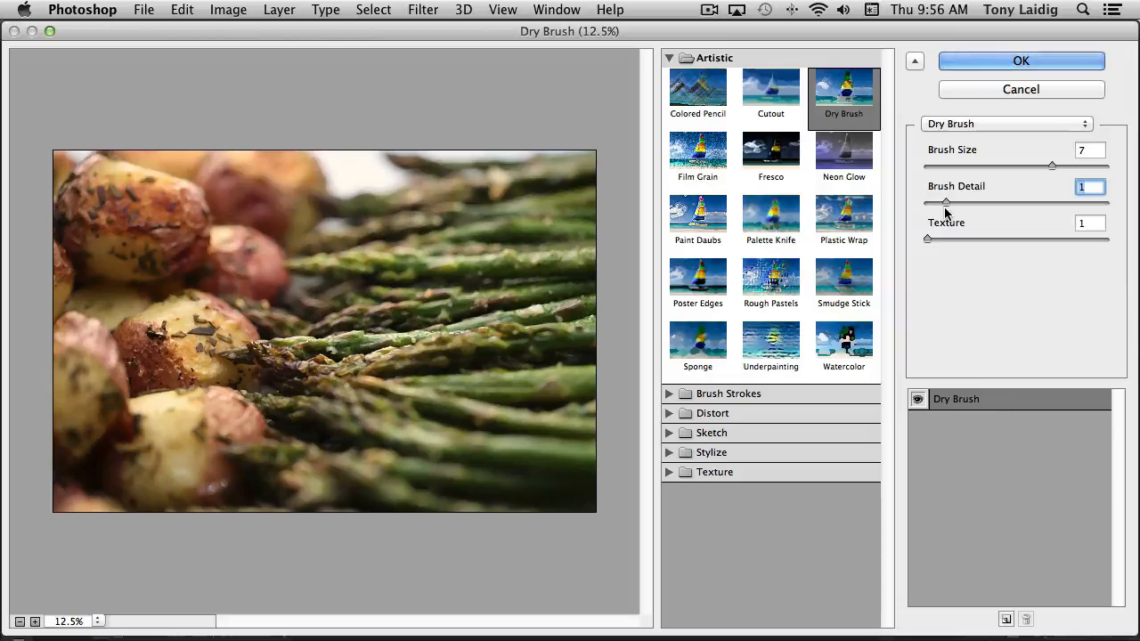
Preview the Film Grain, Fresco, Palette Knife, Rough Pastels and Underpainting filters on the photo with their existing settings
{"action": "left_click", "coordinate": [709, 160]}
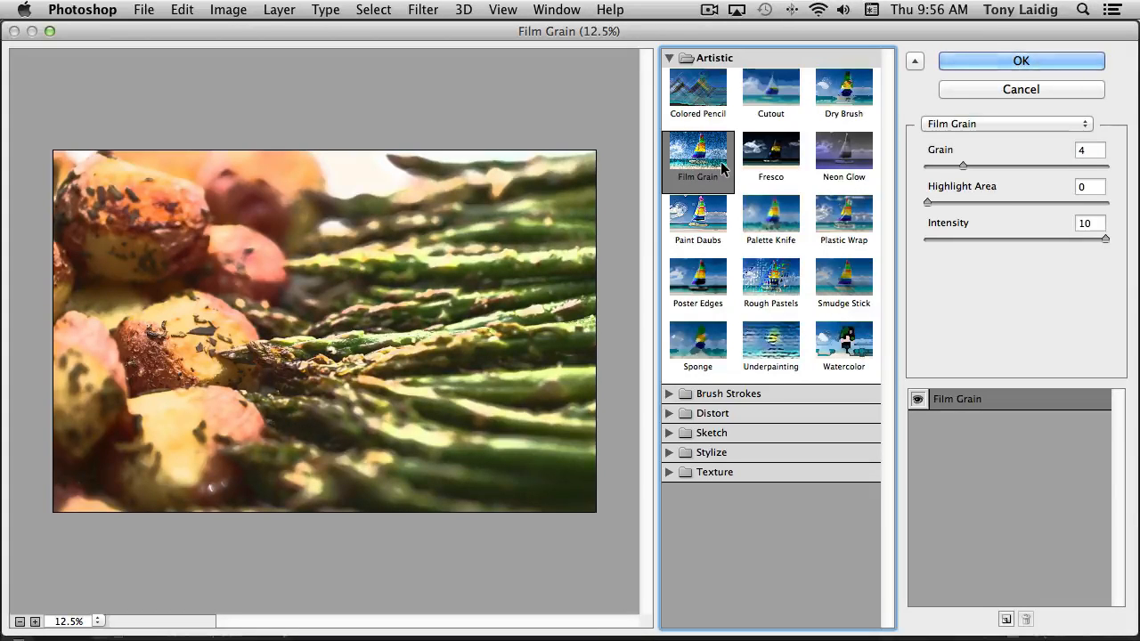
{"action": "left_click", "coordinate": [34, 622]}
{"action": "left_click", "coordinate": [35, 621]}
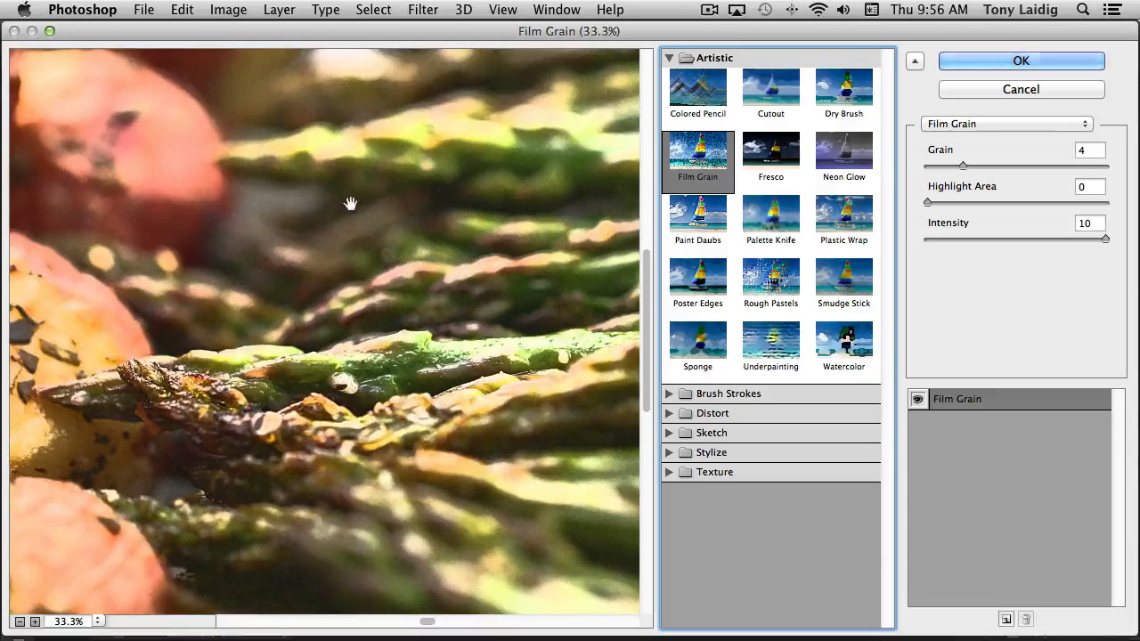
{"action": "left_click", "coordinate": [784, 155]}
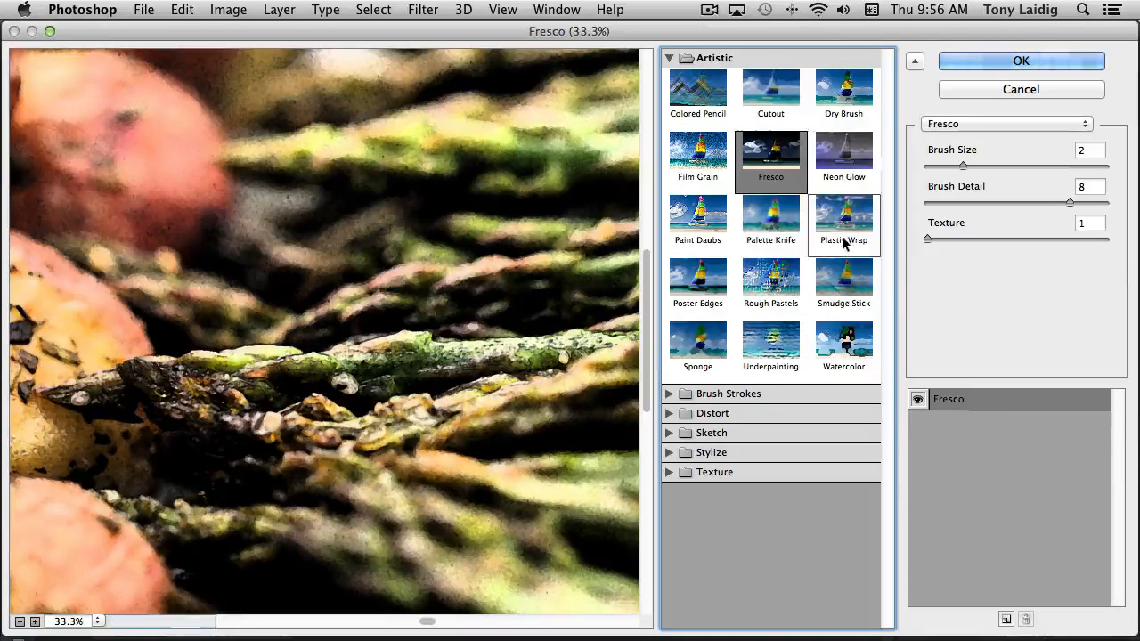
{"action": "left_click", "coordinate": [775, 221]}
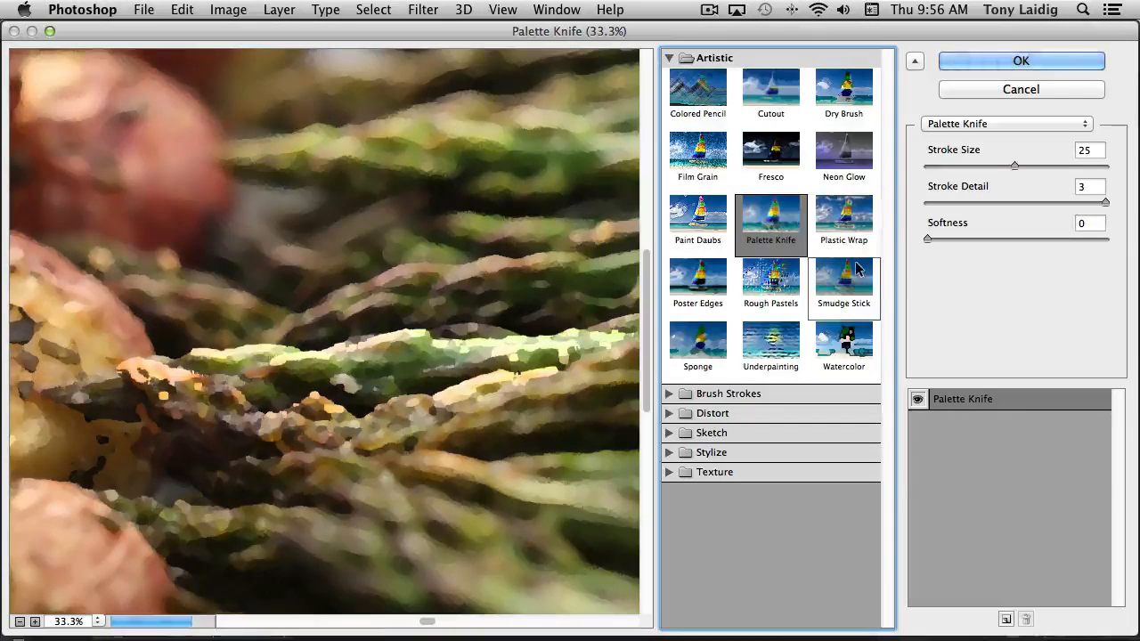
{"action": "left_click", "coordinate": [773, 279]}
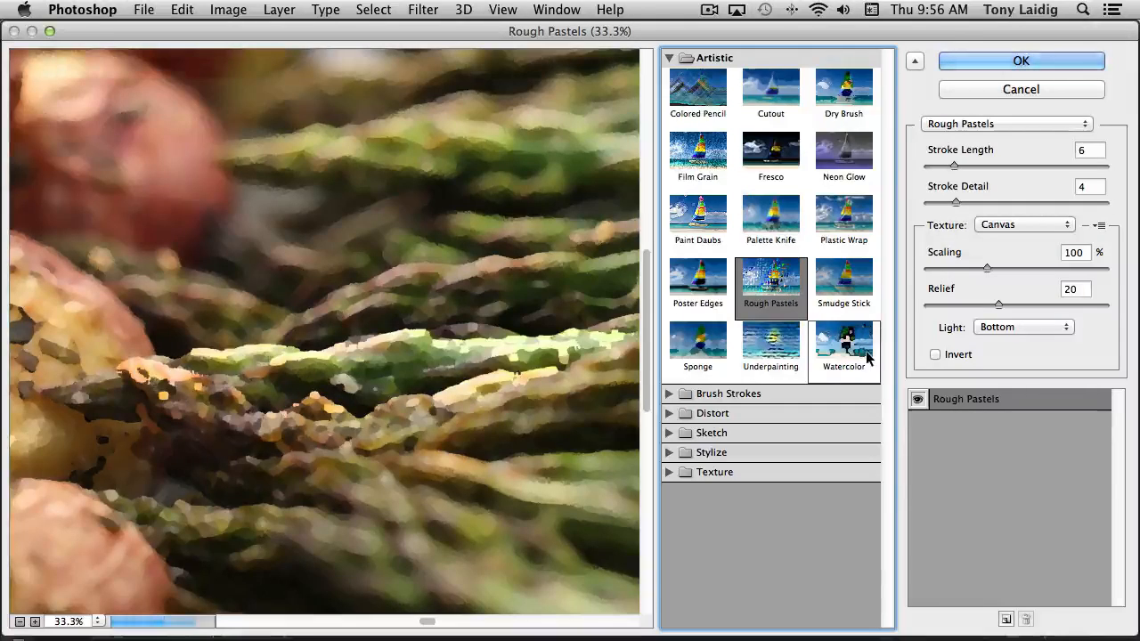
{"action": "left_click", "coordinate": [777, 347]}
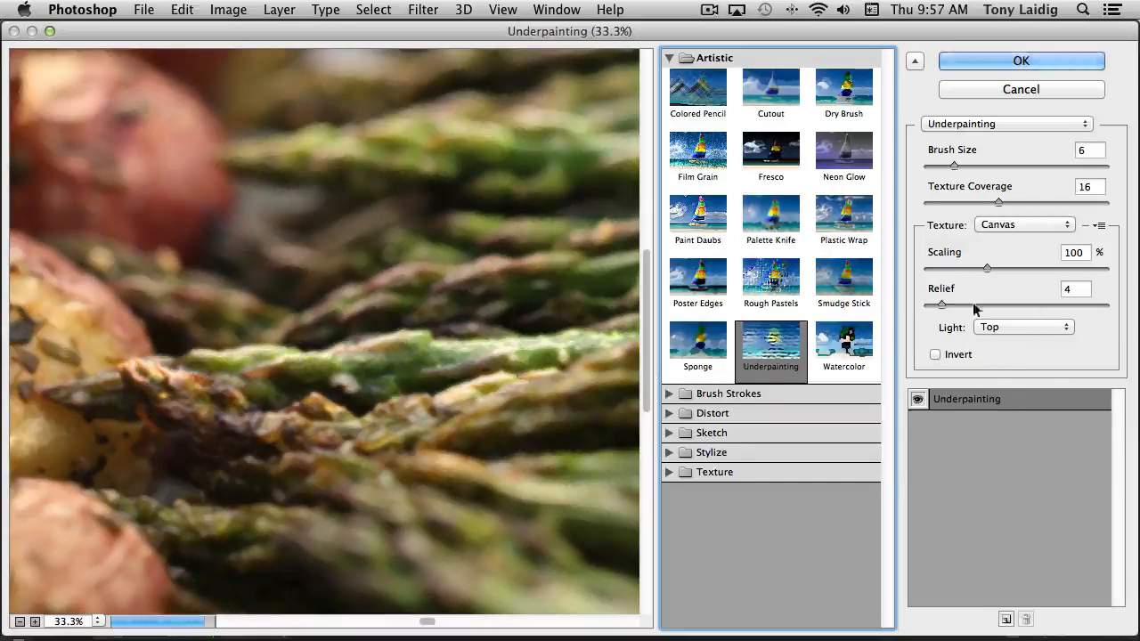
Expand the Brush Strokes category and preview the Sprayed Strokes, Ink Outlines and Accented Edges filters on the photo
{"action": "left_click", "coordinate": [669, 394]}
{"action": "scroll", "coordinate": [787, 450], "scroll_direction": "down", "scroll_amount": 2}
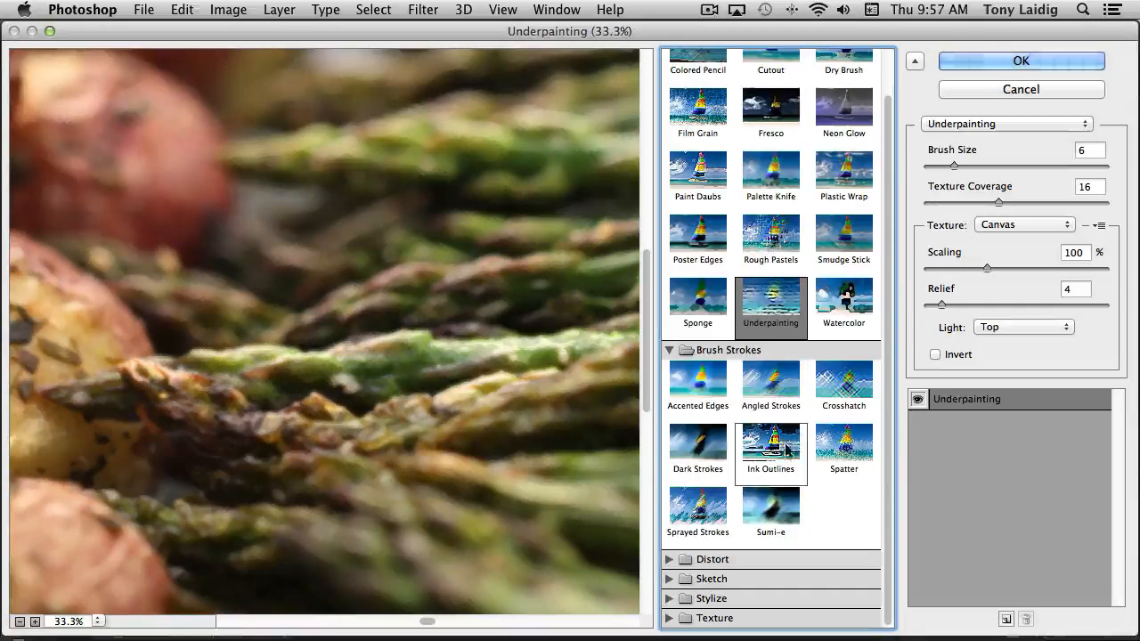
{"action": "left_click", "coordinate": [702, 509]}
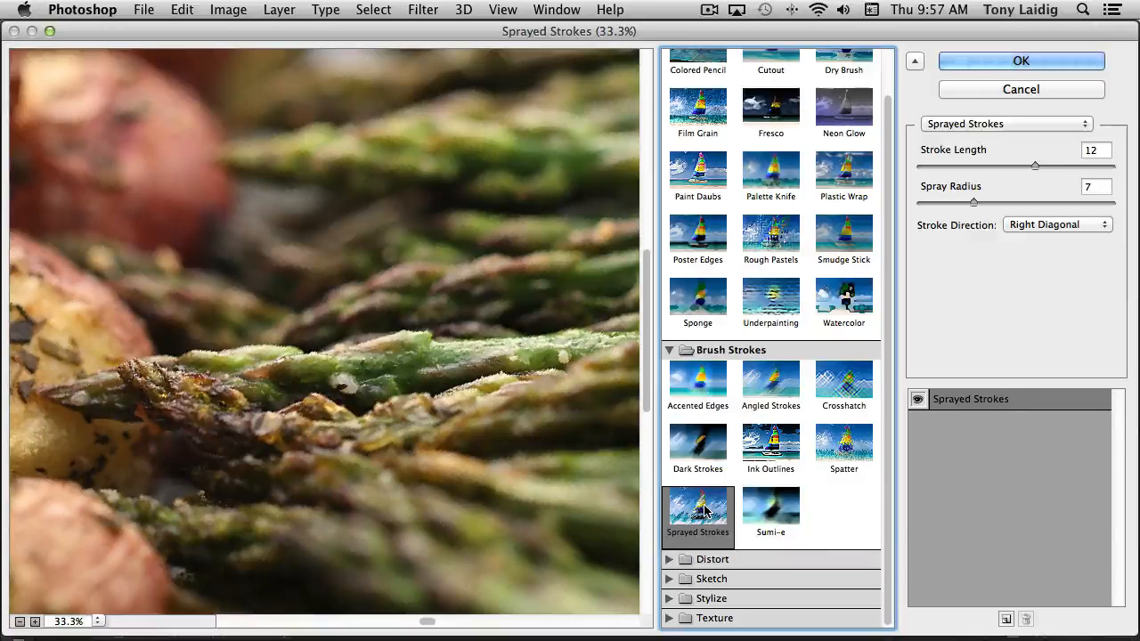
{"action": "left_click", "coordinate": [790, 447]}
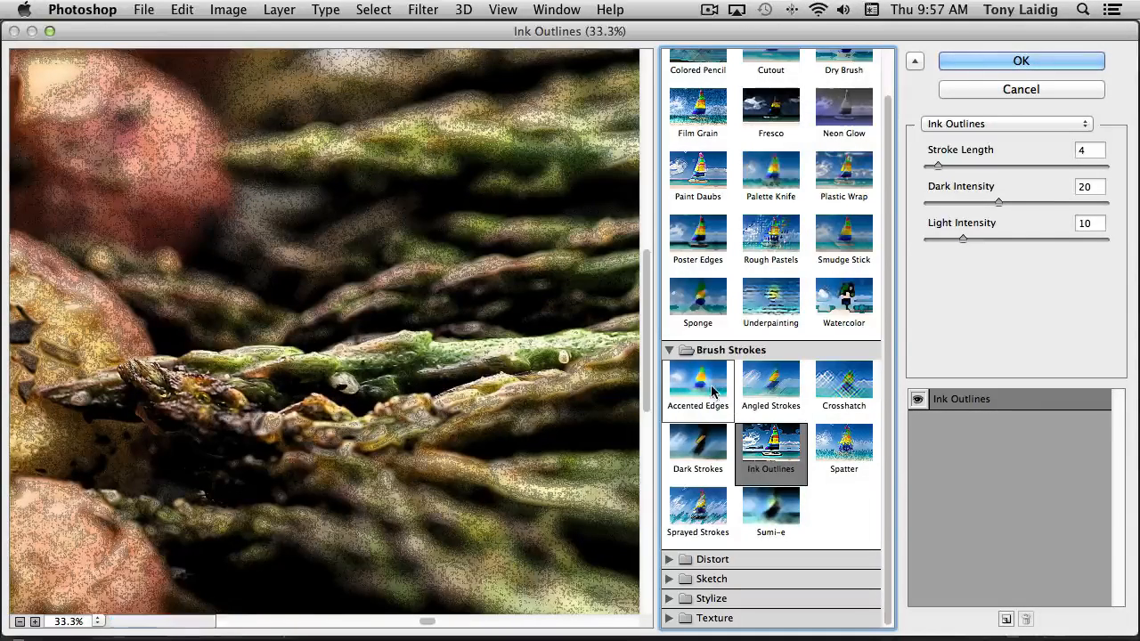
{"action": "left_click", "coordinate": [716, 392]}
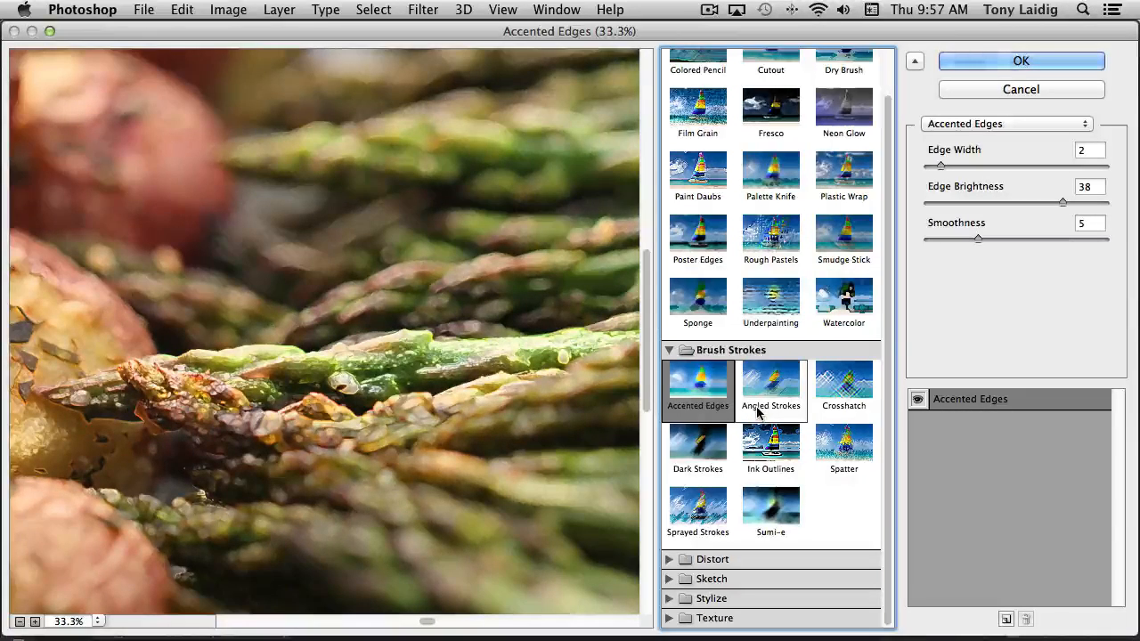
Expand the Distort category and try the Glass filter with the Blocks texture at 116% scaling
{"action": "left_click", "coordinate": [669, 559]}
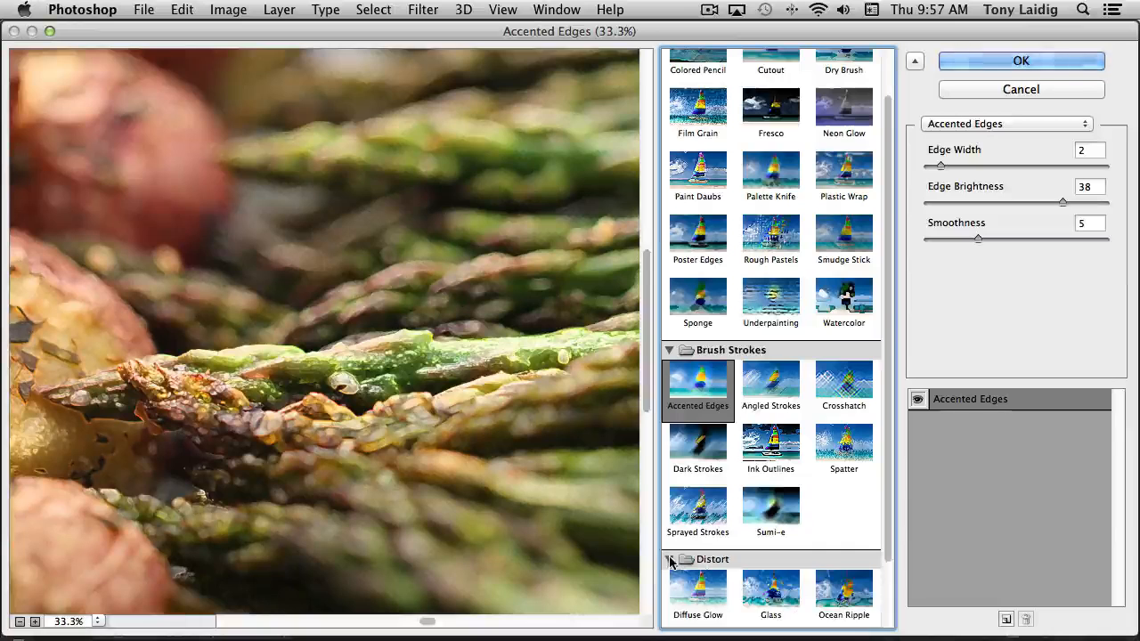
{"action": "scroll", "coordinate": [748, 561], "scroll_direction": "down", "scroll_amount": 1}
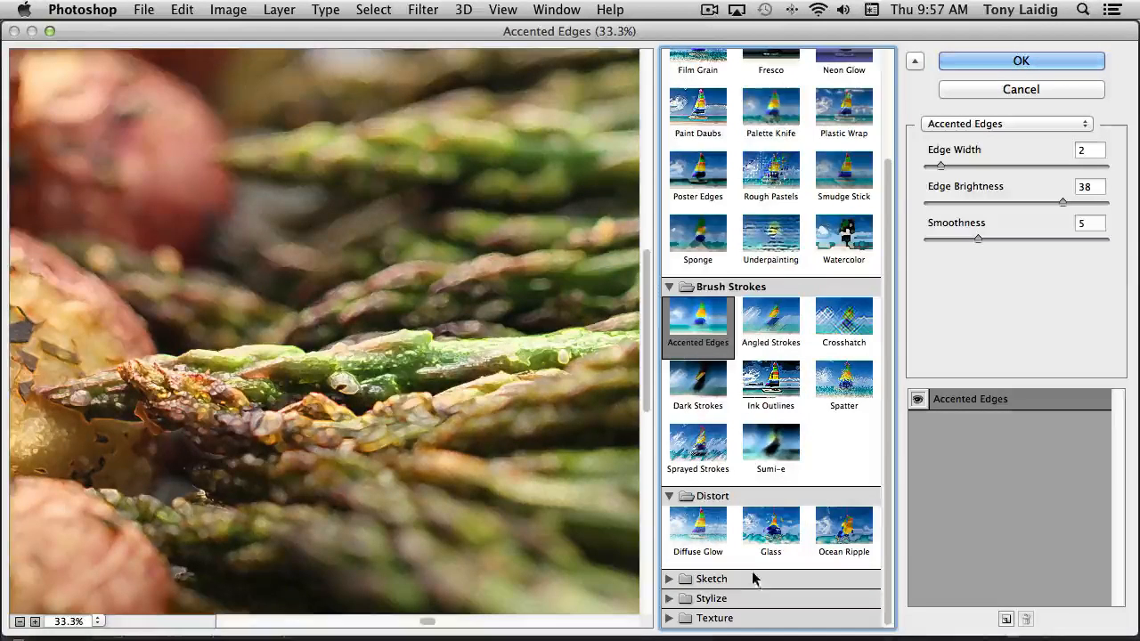
{"action": "left_click", "coordinate": [784, 532]}
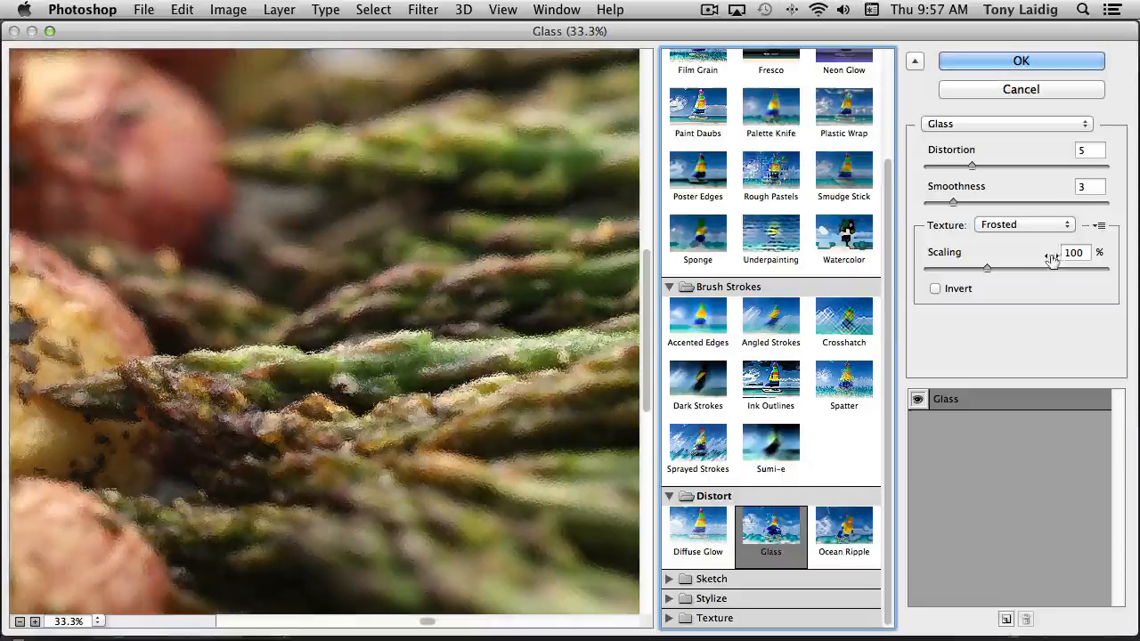
{"action": "left_click", "coordinate": [1005, 229]}
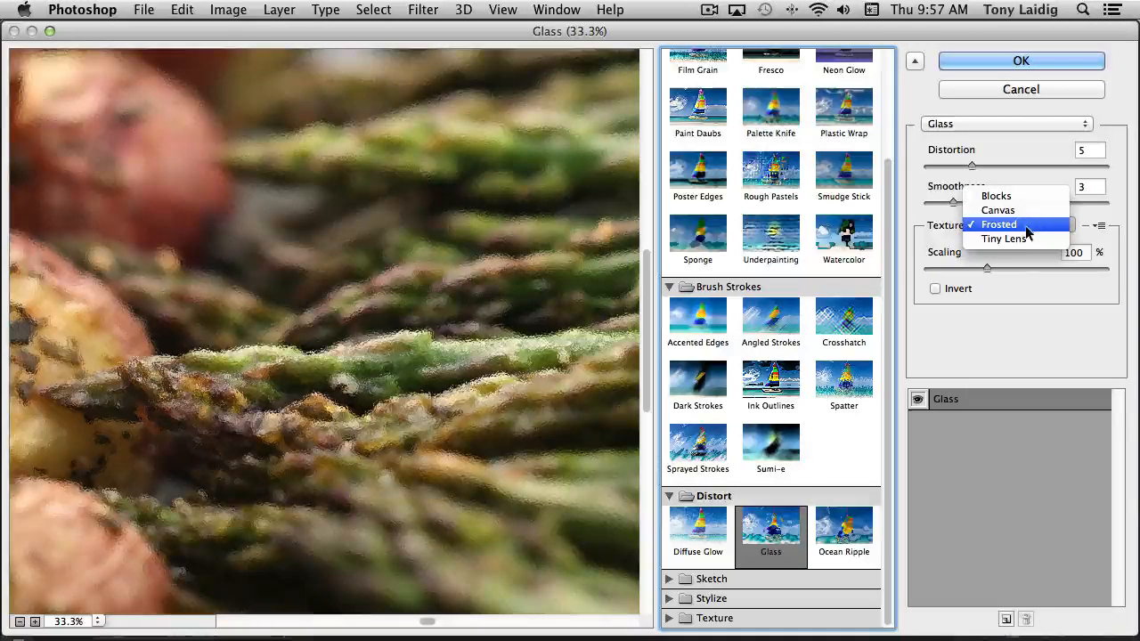
{"action": "left_click", "coordinate": [1015, 196]}
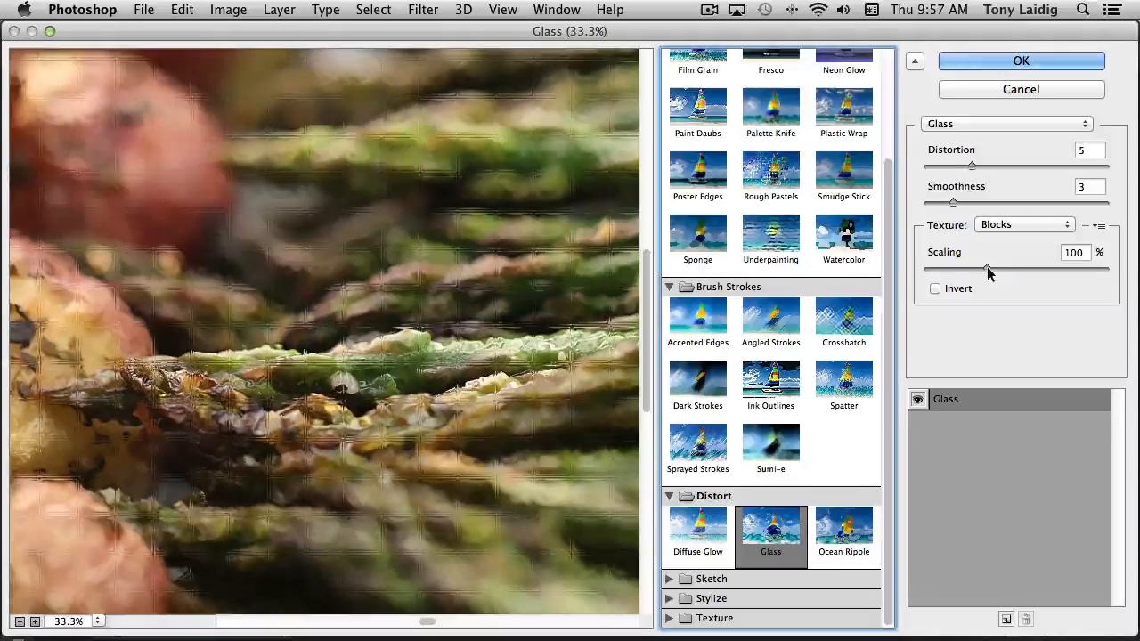
{"action": "left_click_drag", "start_coordinate": [987, 268], "coordinate": [1005, 267]}
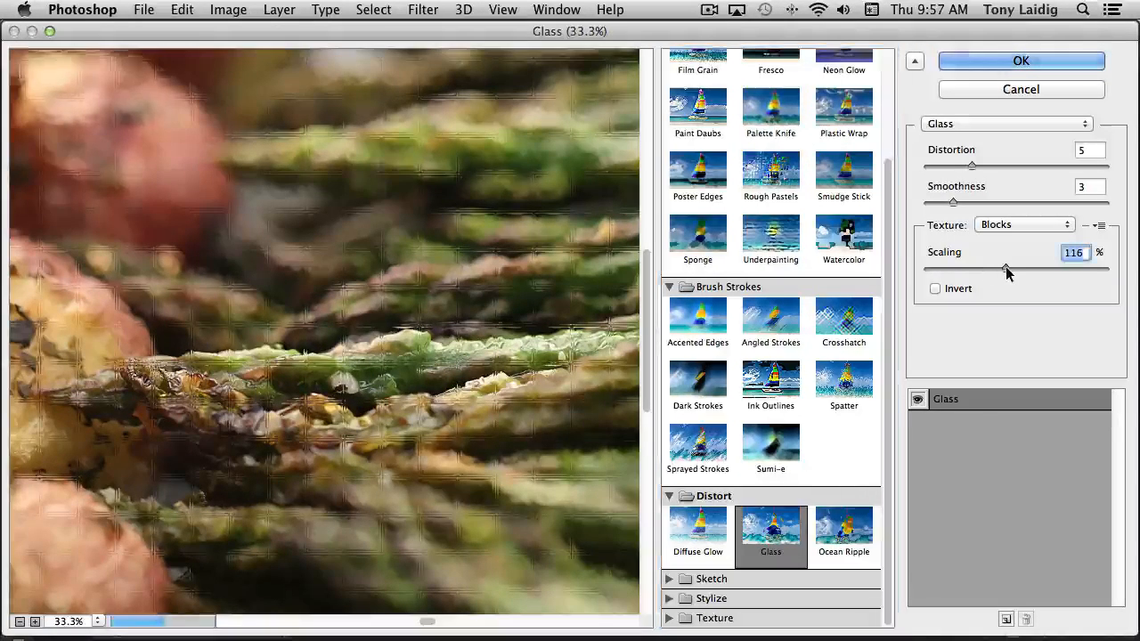
Preview the Diffuse Glow filter, then the Sketch category's Conté Crayon, Reticulation and Water Paper filters on the photo
{"action": "left_click", "coordinate": [698, 532]}
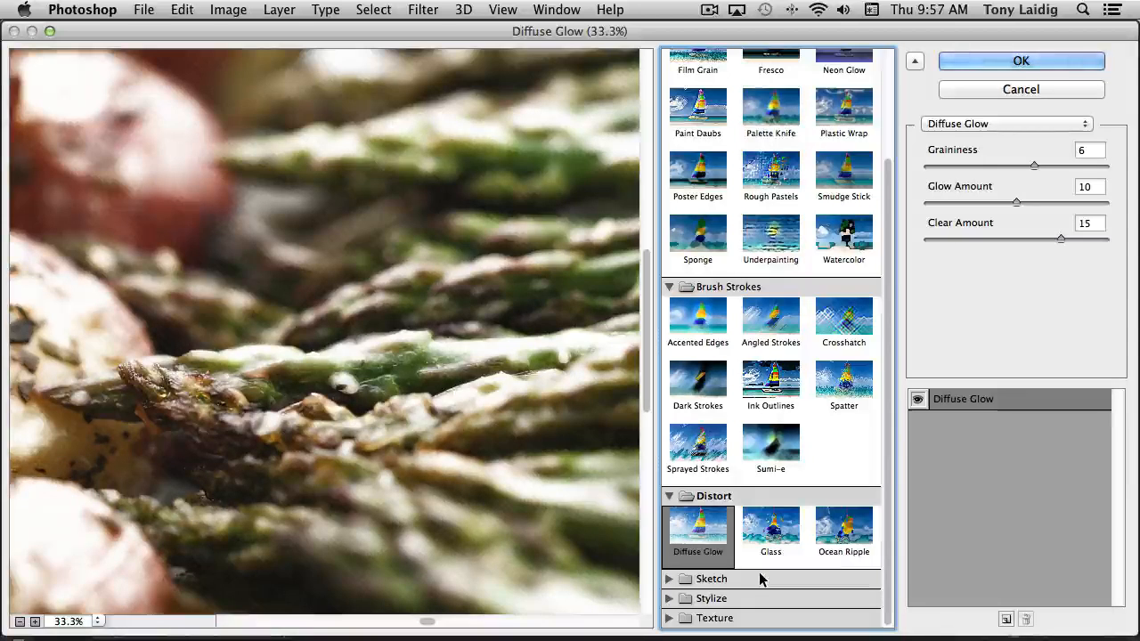
{"action": "left_click", "coordinate": [668, 579]}
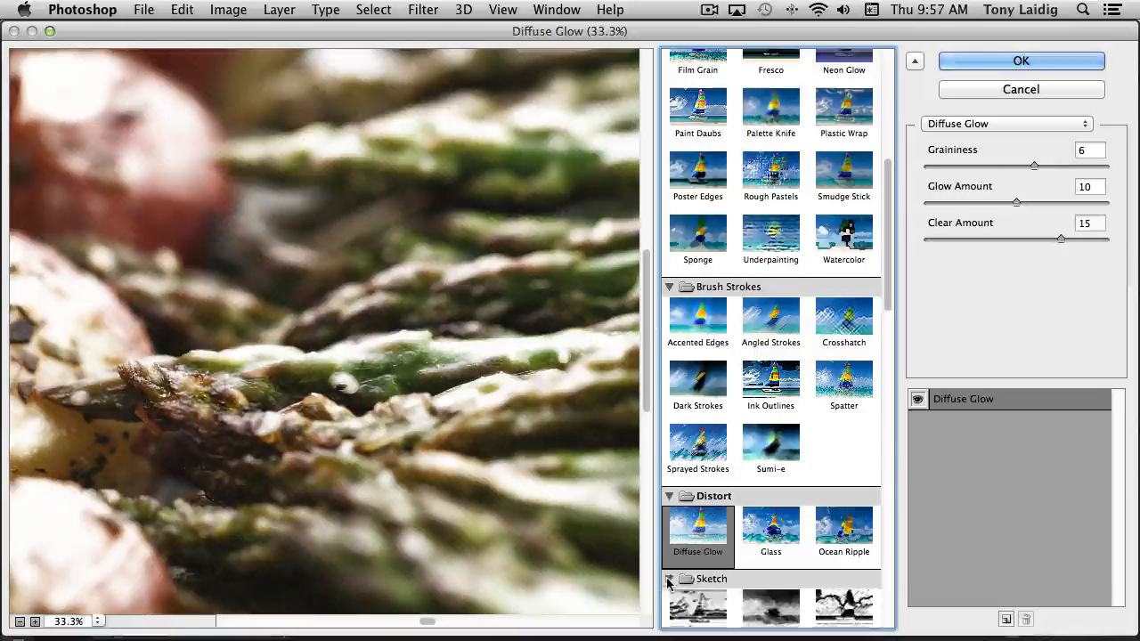
{"action": "scroll", "coordinate": [742, 589], "scroll_direction": "down", "scroll_amount": 8}
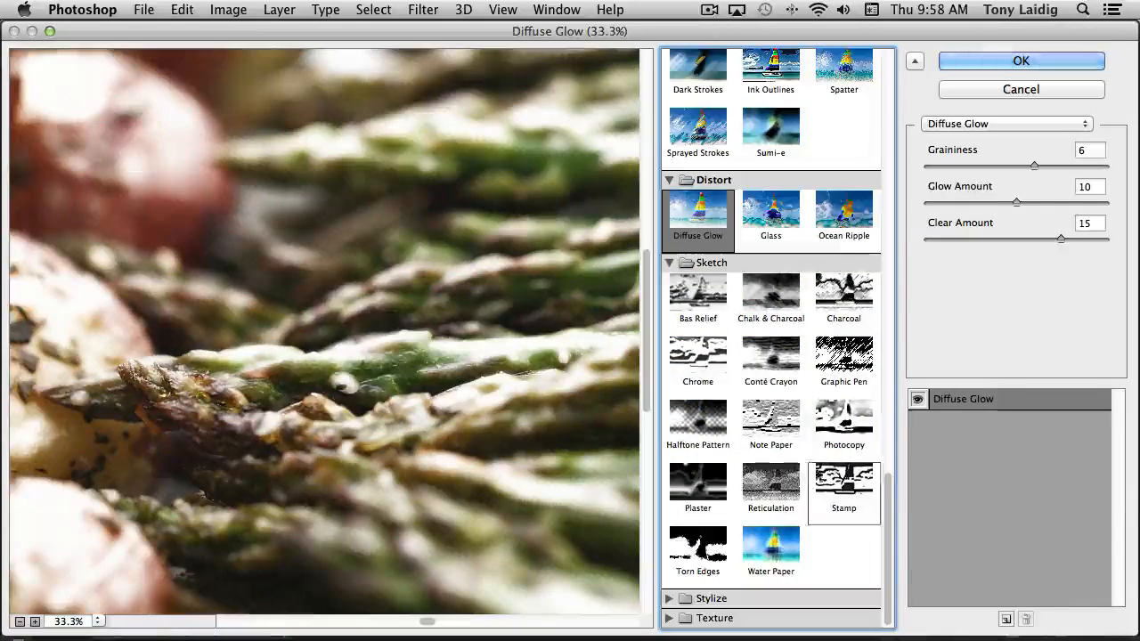
{"action": "left_click", "coordinate": [780, 376]}
{"action": "left_click", "coordinate": [785, 496]}
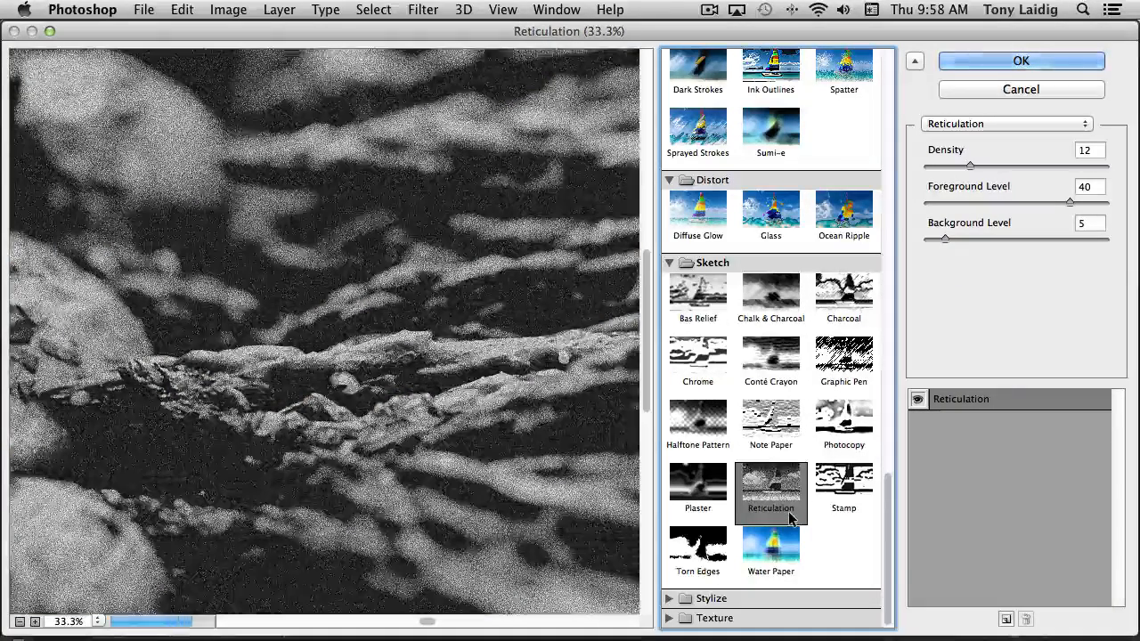
{"action": "left_click", "coordinate": [793, 532]}
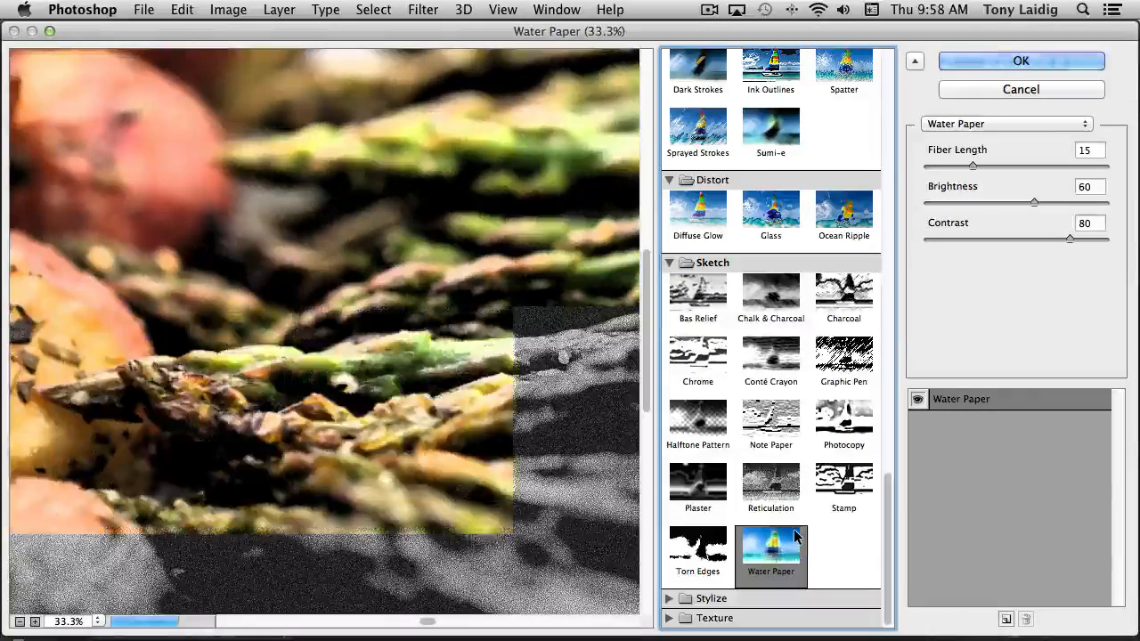
Preview Glowing Edges from the Stylize category and try Stained Glass from the Texture category with a cell size of 4
{"action": "left_click", "coordinate": [670, 599]}
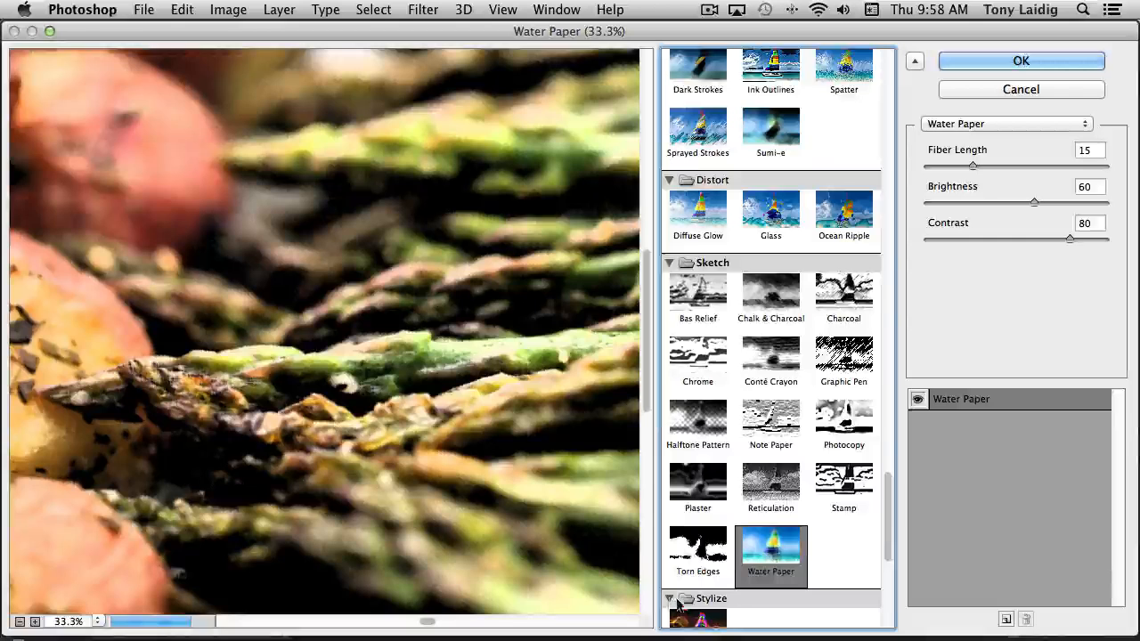
{"action": "left_click", "coordinate": [704, 570]}
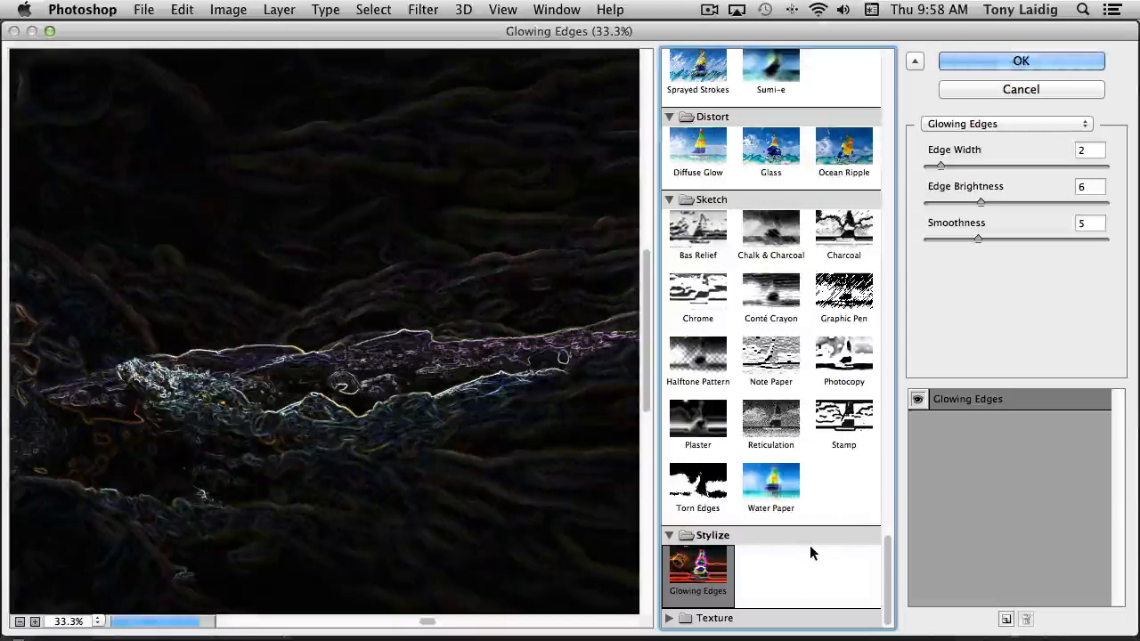
{"action": "left_click", "coordinate": [669, 618]}
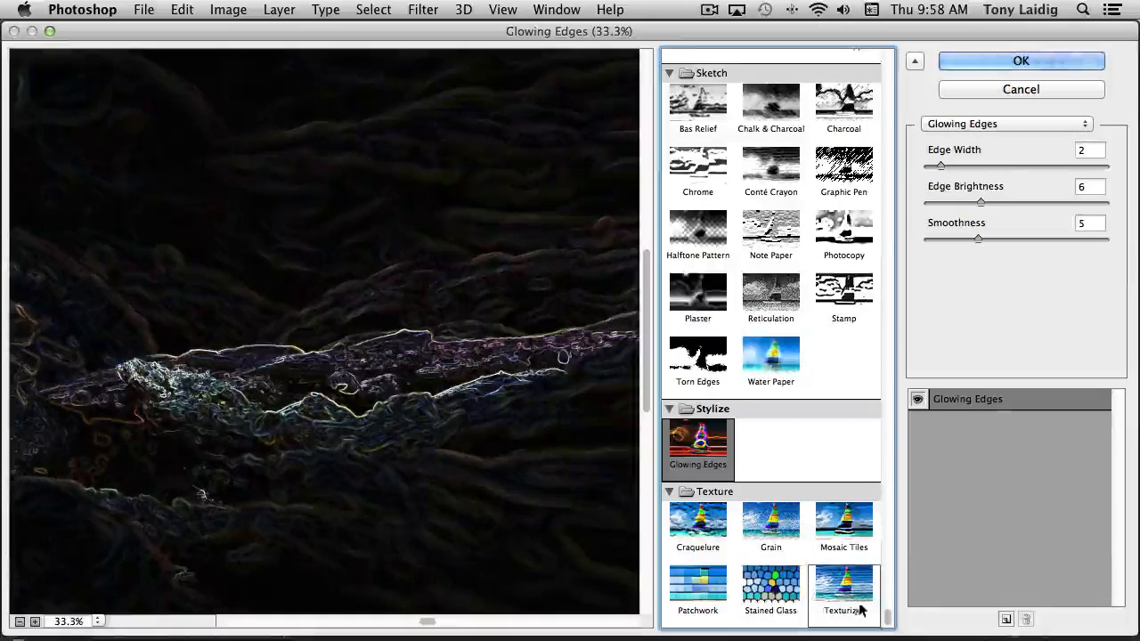
{"action": "left_click", "coordinate": [788, 594]}
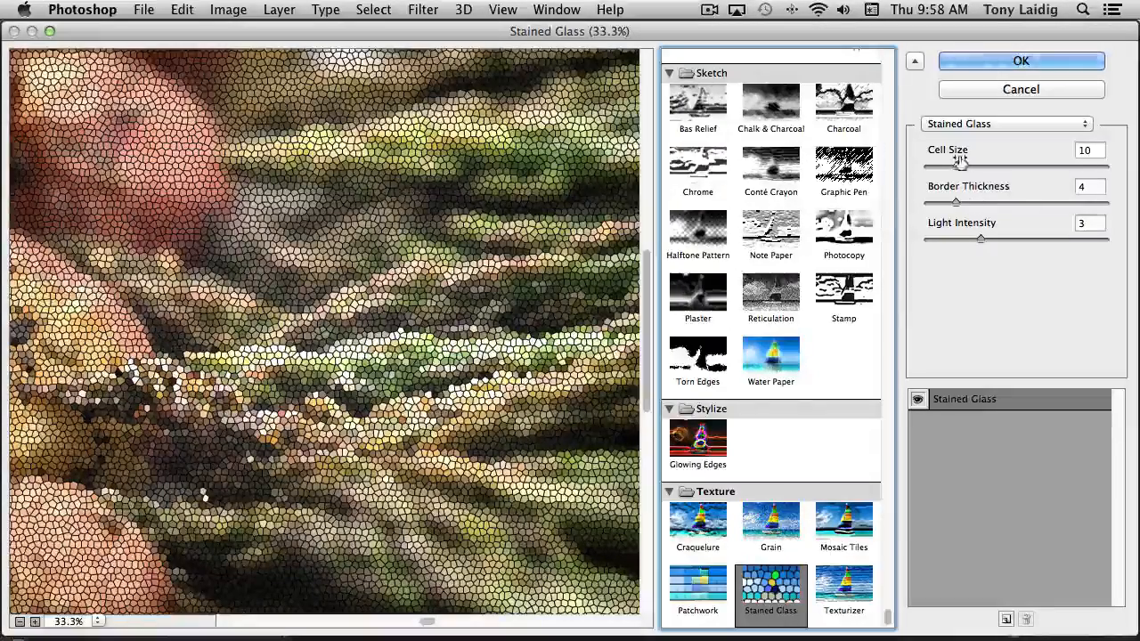
{"action": "left_click_drag", "start_coordinate": [959, 163], "coordinate": [934, 172]}
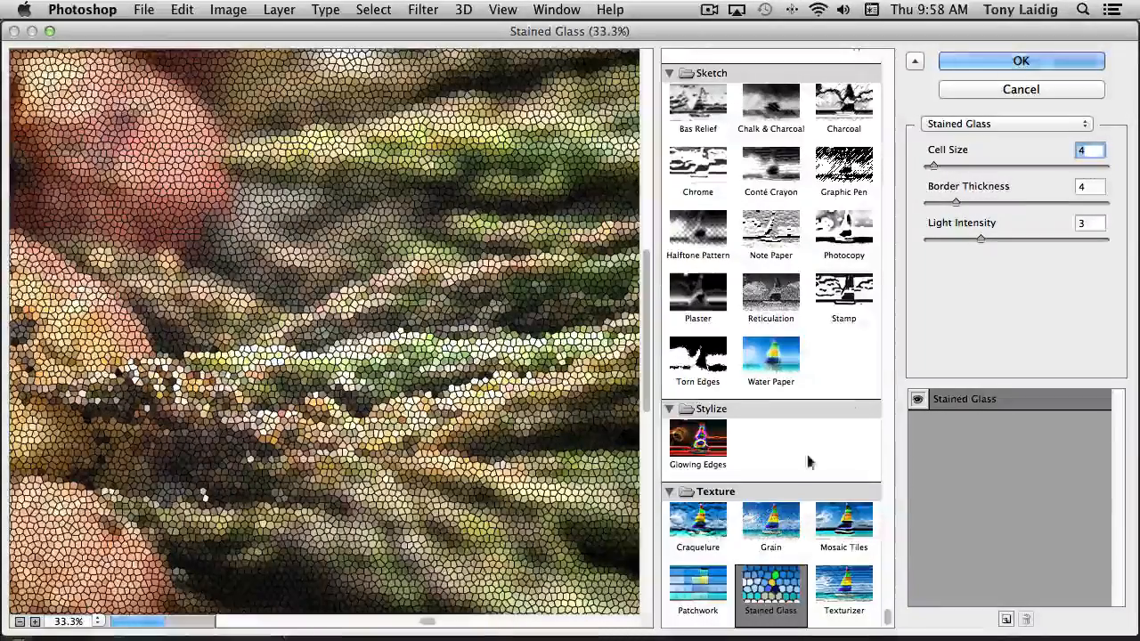
Choose the Texturizer filter and set its texture to Sandstone
{"action": "left_click", "coordinate": [846, 599]}
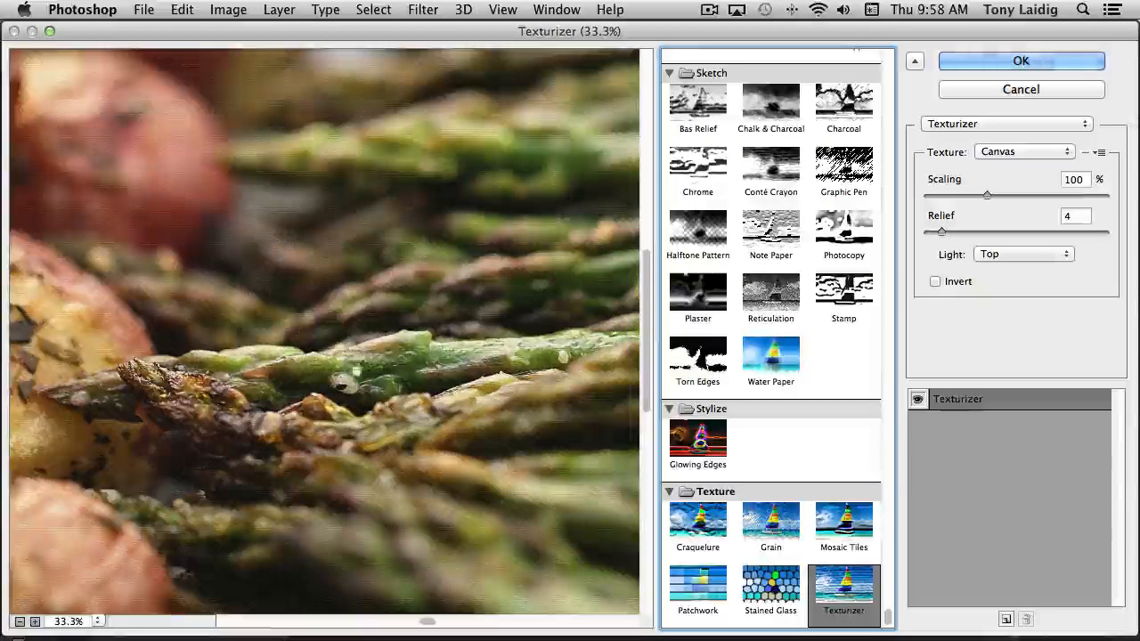
{"action": "left_click", "coordinate": [1020, 151]}
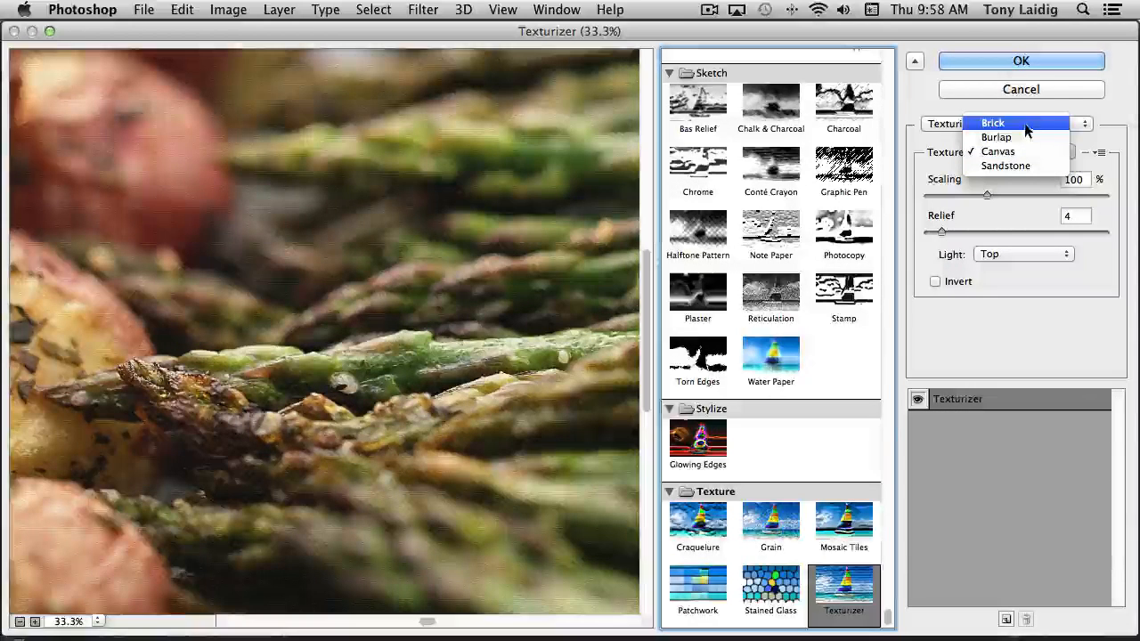
{"action": "left_click", "coordinate": [1012, 166]}
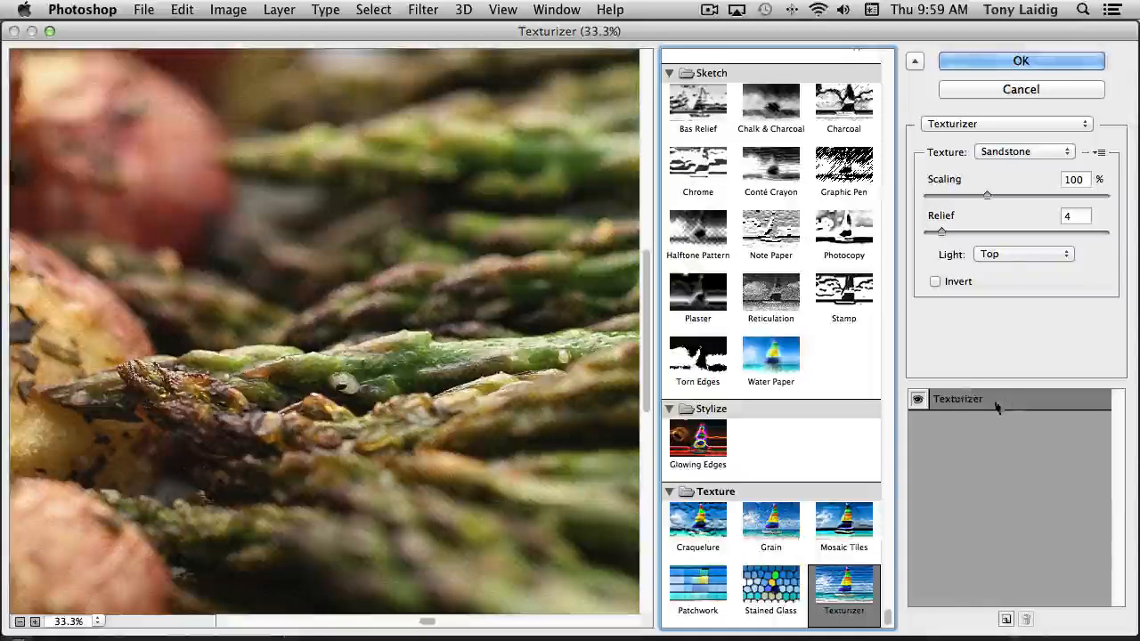
Add a second effect layer above the Texturizer effect and change it to the Dry Brush filter
{"action": "left_click", "coordinate": [1007, 620]}
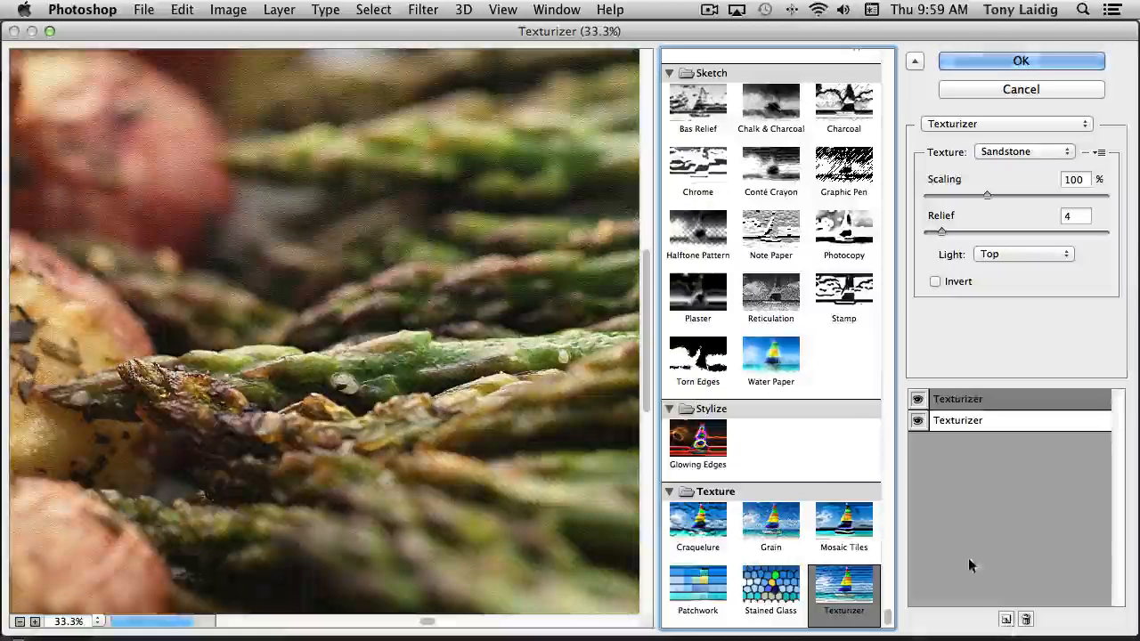
{"action": "left_click", "coordinate": [967, 400]}
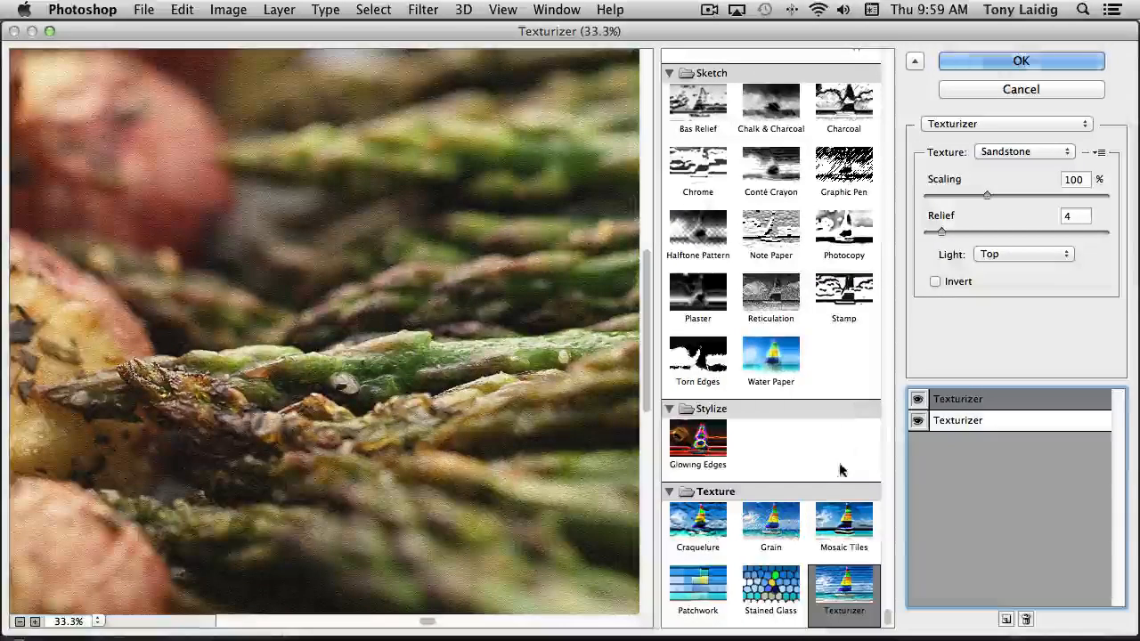
{"action": "scroll", "coordinate": [849, 452], "scroll_direction": "up", "scroll_amount": 15}
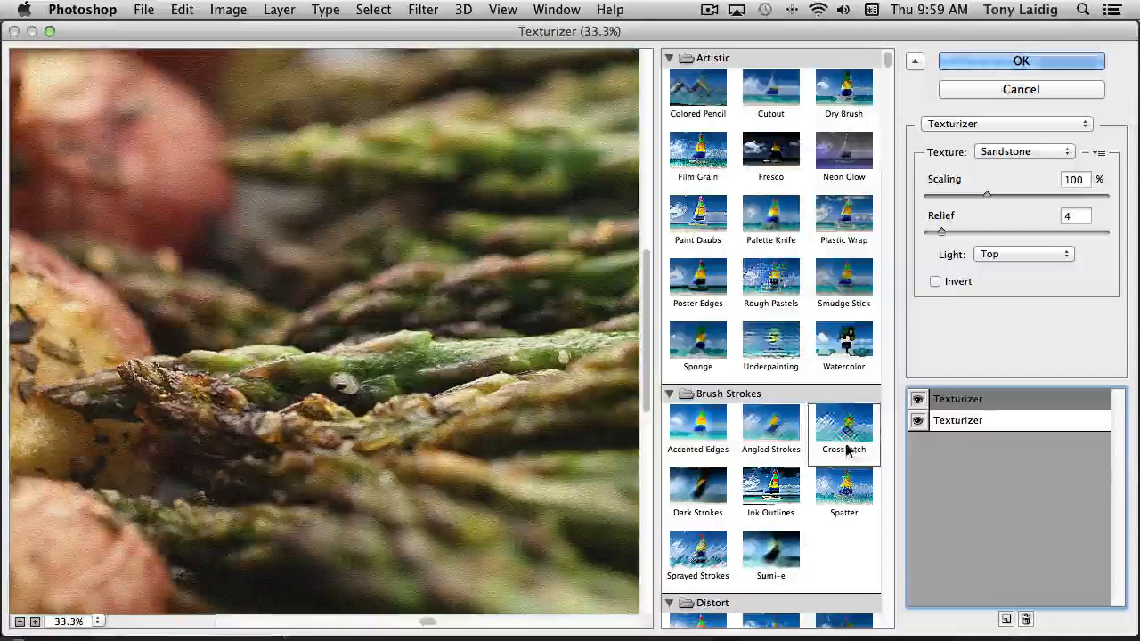
{"action": "left_click", "coordinate": [839, 92]}
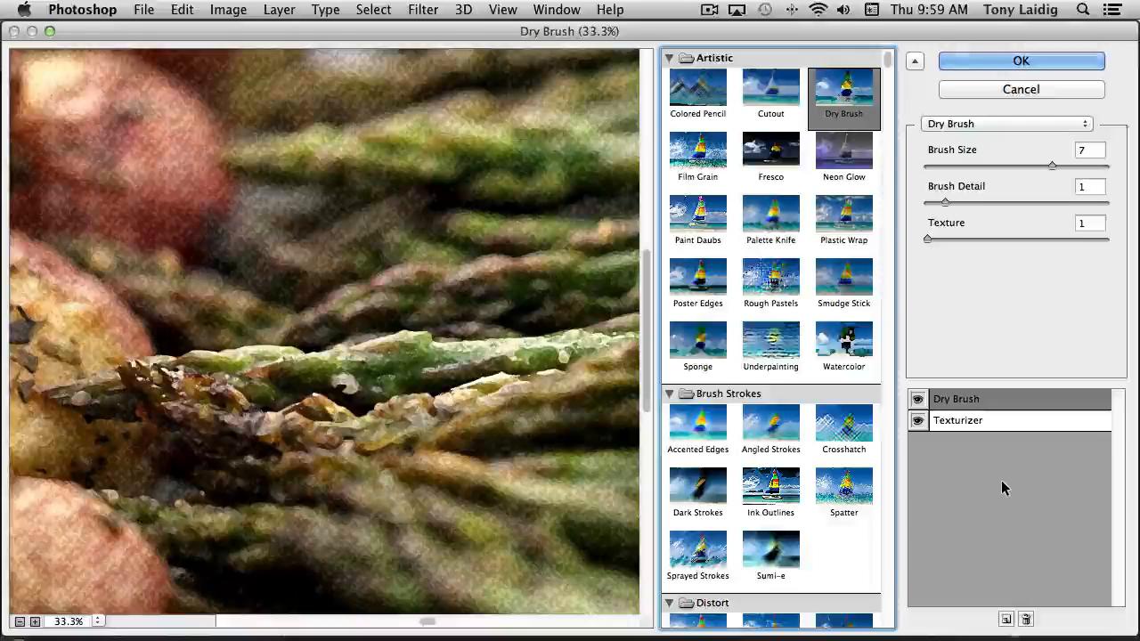
Delete the Dry Brush effect layer and apply the remaining Texturizer effect to the photo
{"action": "left_click", "coordinate": [1026, 620]}
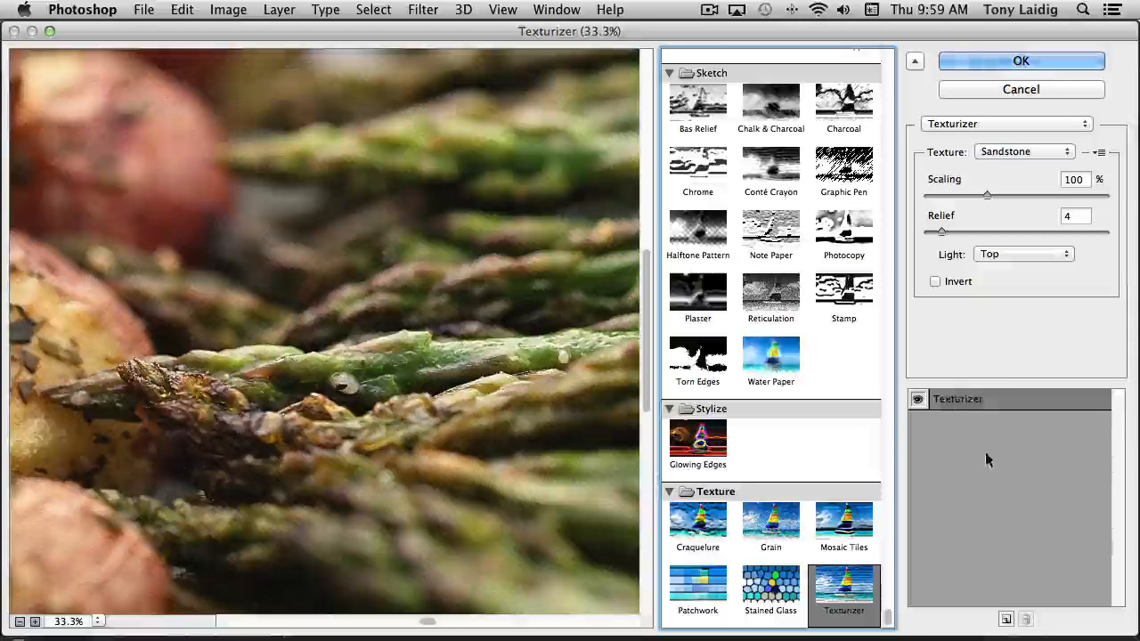
{"action": "left_click", "coordinate": [1012, 60]}
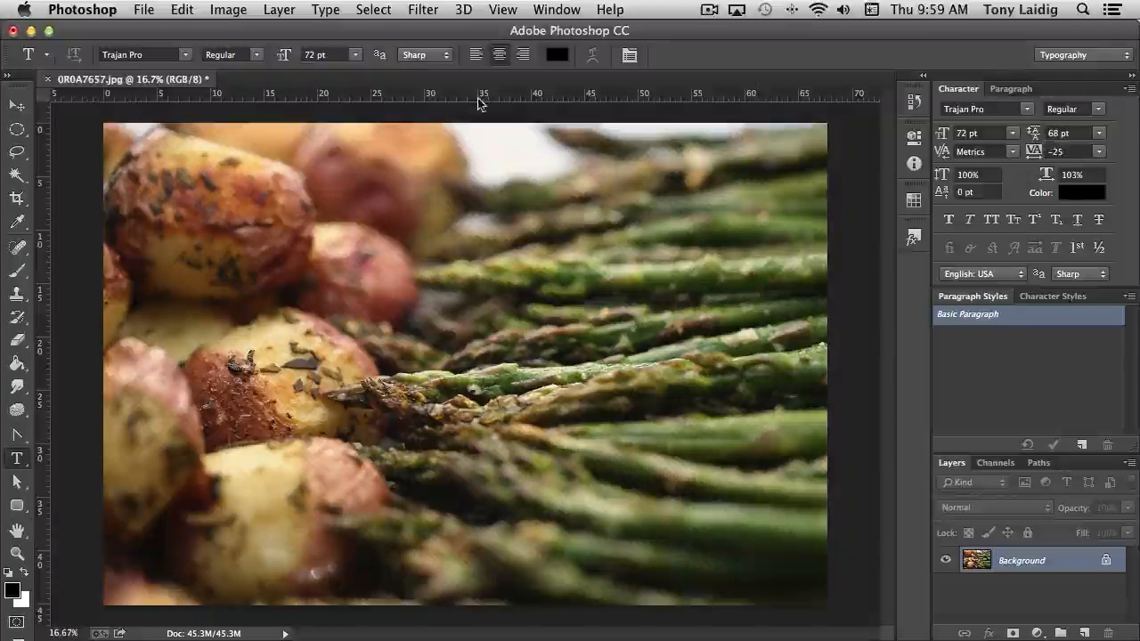
Open the Liquify filter and warp the herbs on the middle potato and the nearby asparagus tip at brush size 100
{"action": "left_click", "coordinate": [416, 9]}
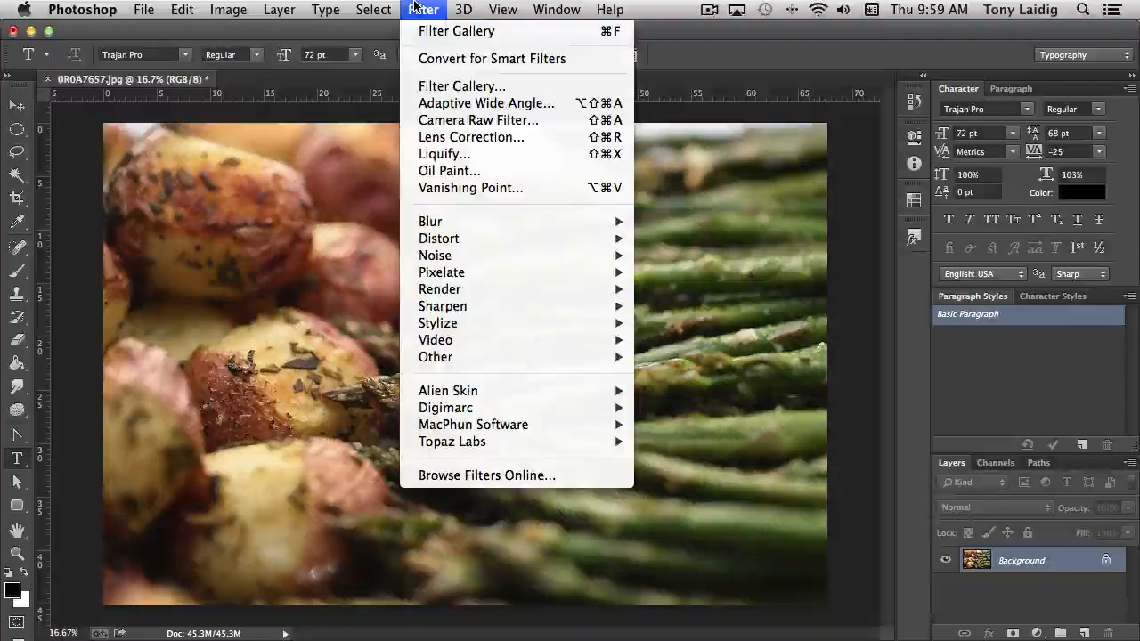
{"action": "left_click", "coordinate": [492, 153]}
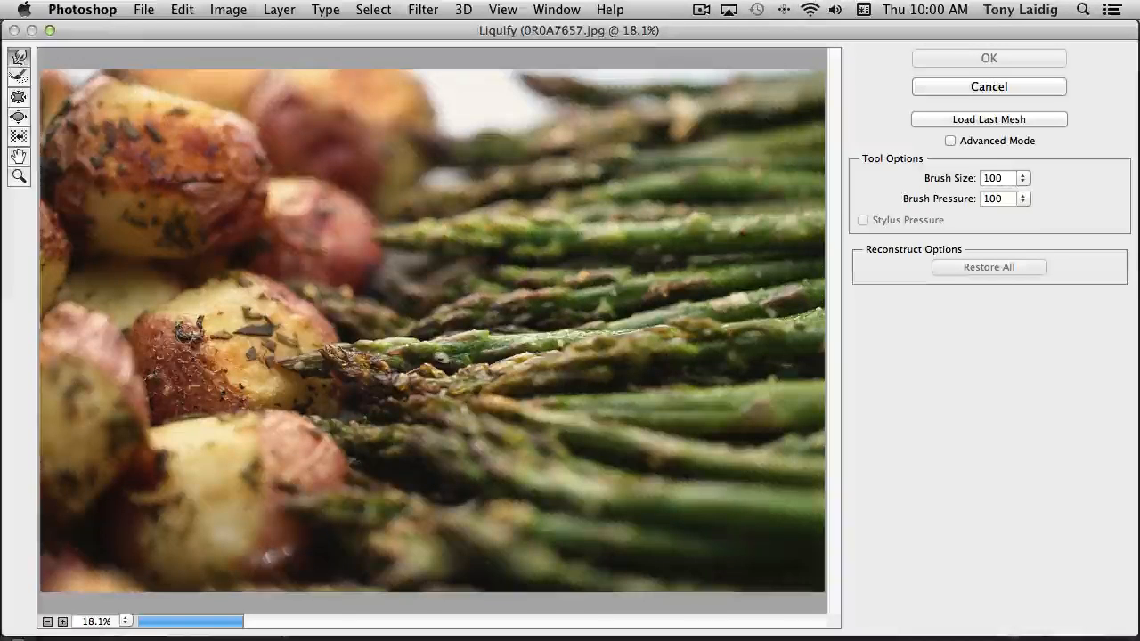
{"action": "mouse_move", "coordinate": [184, 342]}
{"action": "left_mouse_down"}
{"action": "mouse_move", "coordinate": [230, 311]}
{"action": "mouse_move", "coordinate": [206, 315]}
{"action": "left_mouse_up"}
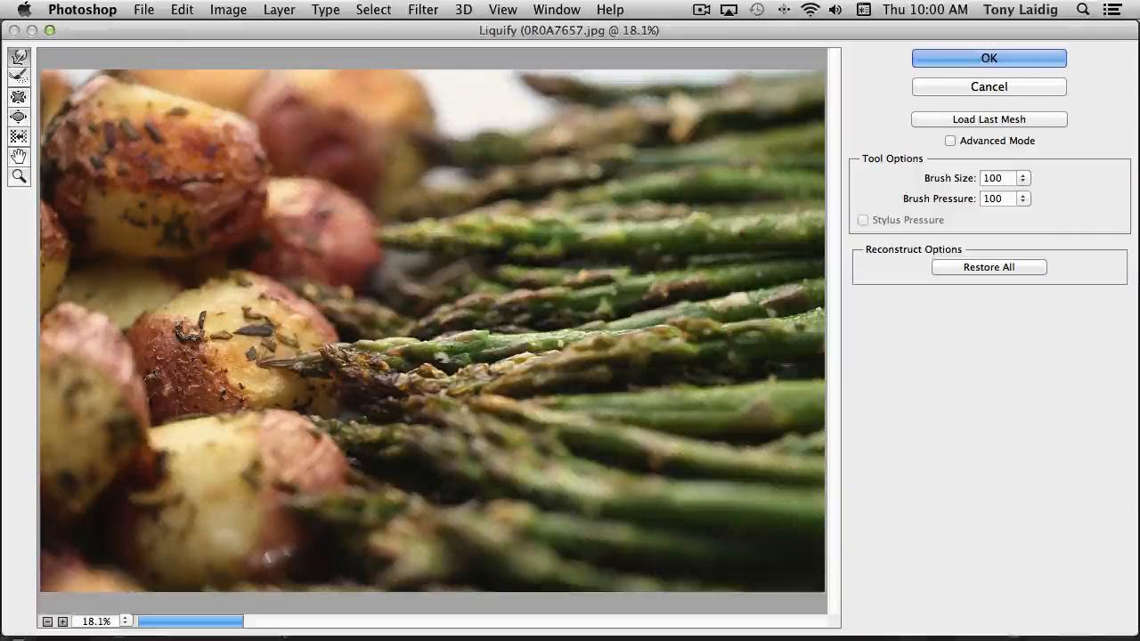
Set the Liquify brush size to 1461 and warp the surfaces of the upper-left and middle potatoes
{"action": "left_click", "coordinate": [1023, 179]}
{"action": "left_click_drag", "start_coordinate": [950, 193], "coordinate": [970, 197]}
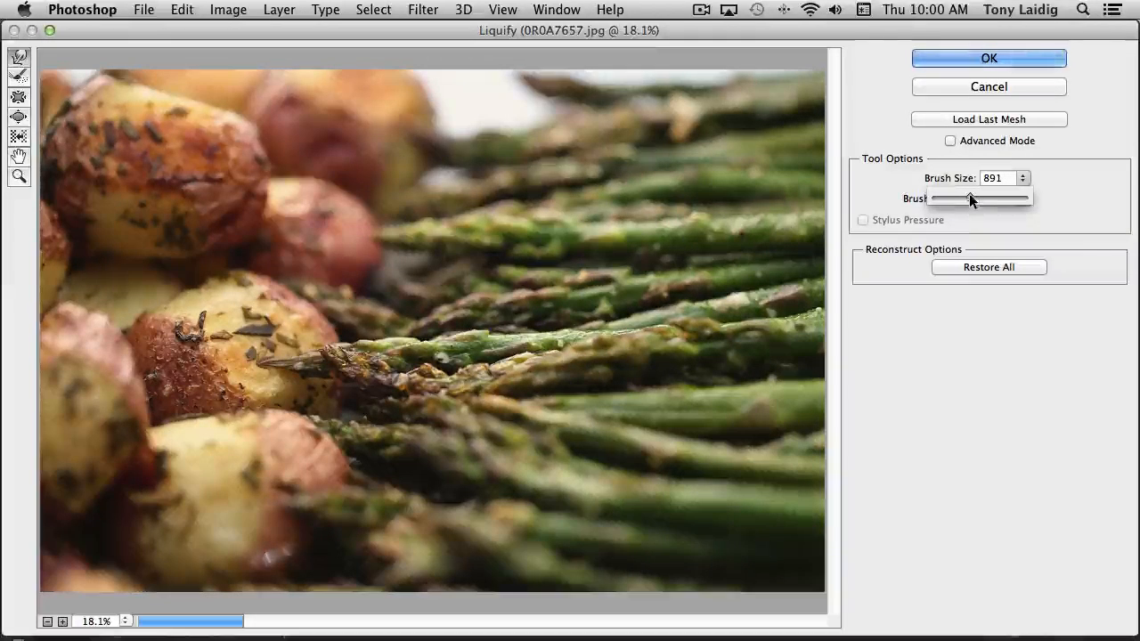
{"action": "left_click_drag", "start_coordinate": [969, 193], "coordinate": [975, 194]}
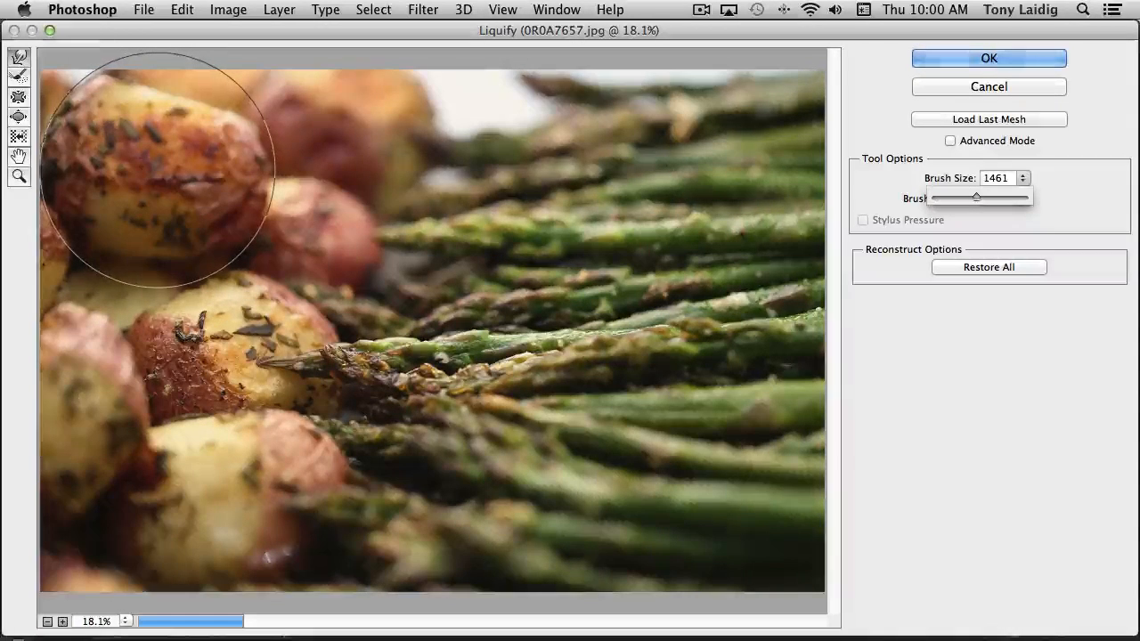
{"action": "left_click", "coordinate": [158, 170]}
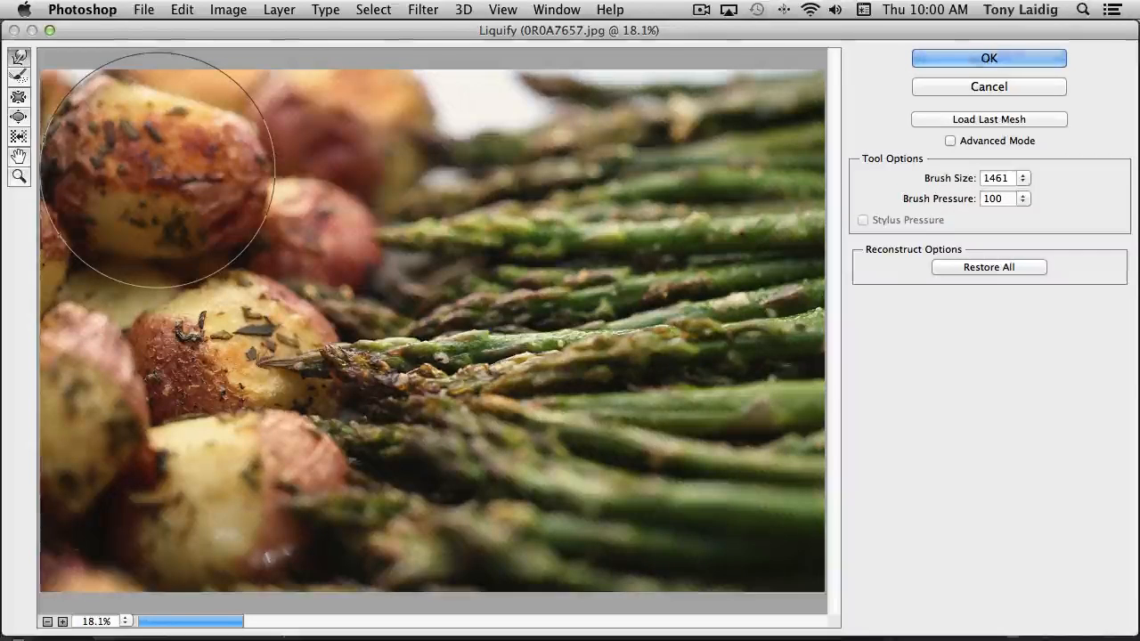
{"action": "mouse_move", "coordinate": [158, 170]}
{"action": "left_mouse_down"}
{"action": "mouse_move", "coordinate": [199, 181]}
{"action": "mouse_move", "coordinate": [166, 192]}
{"action": "left_mouse_up"}
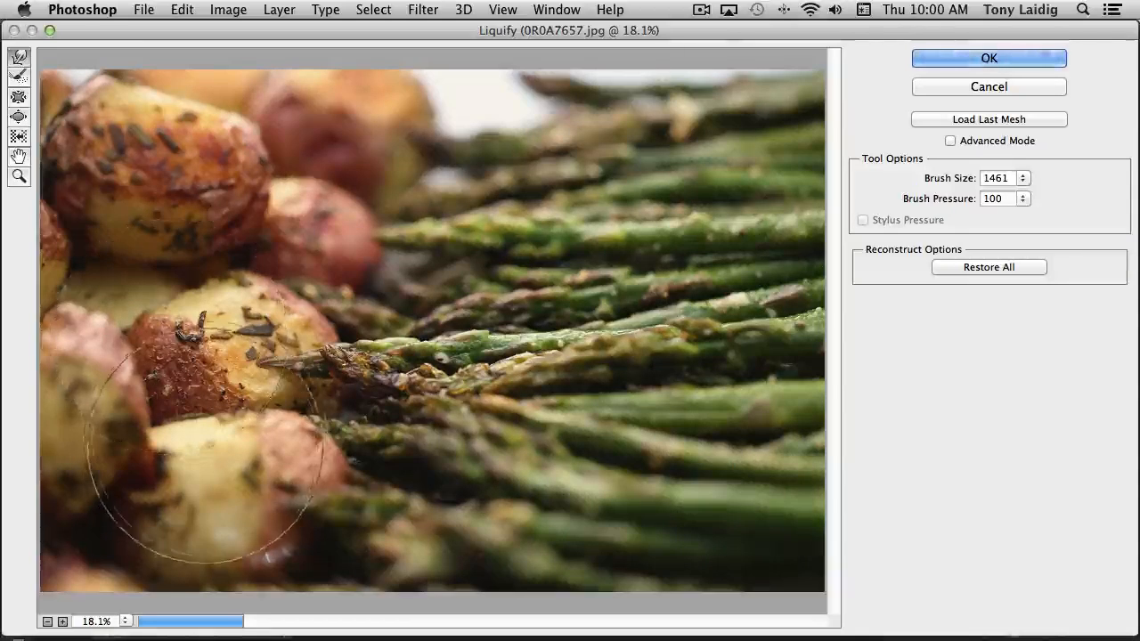
{"action": "mouse_move", "coordinate": [204, 317]}
{"action": "left_mouse_down"}
{"action": "mouse_move", "coordinate": [209, 350]}
{"action": "mouse_move", "coordinate": [222, 347]}
{"action": "mouse_move", "coordinate": [260, 365]}
{"action": "left_mouse_up"}
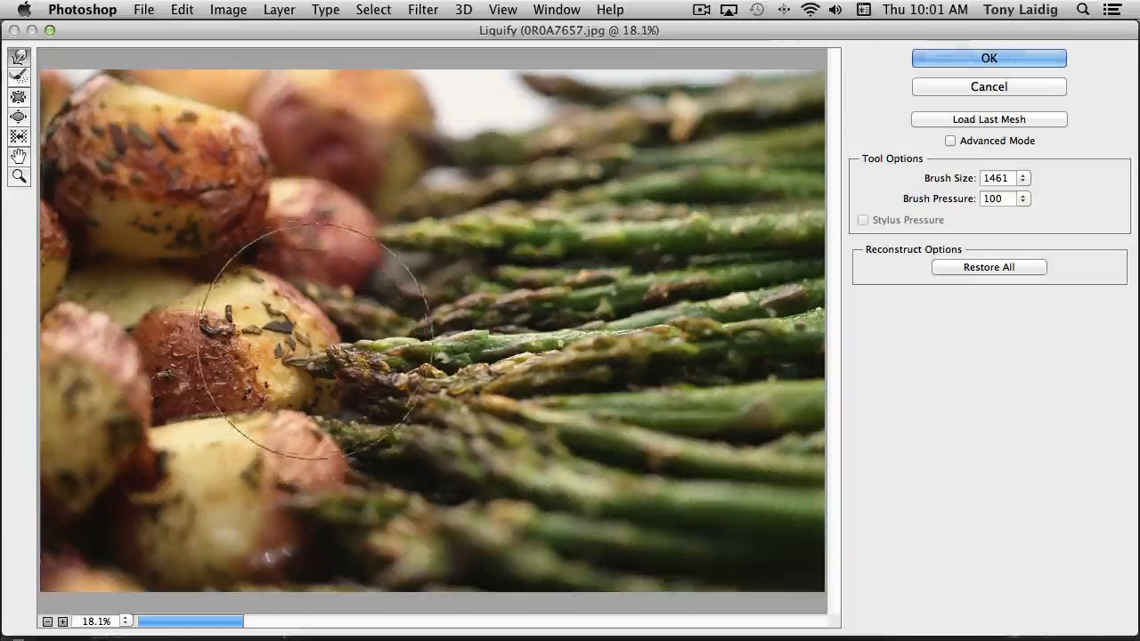
Partly restore the warped herbs on the middle potato using the Reconstruct tool at brush size 100
{"action": "left_click", "coordinate": [19, 77]}
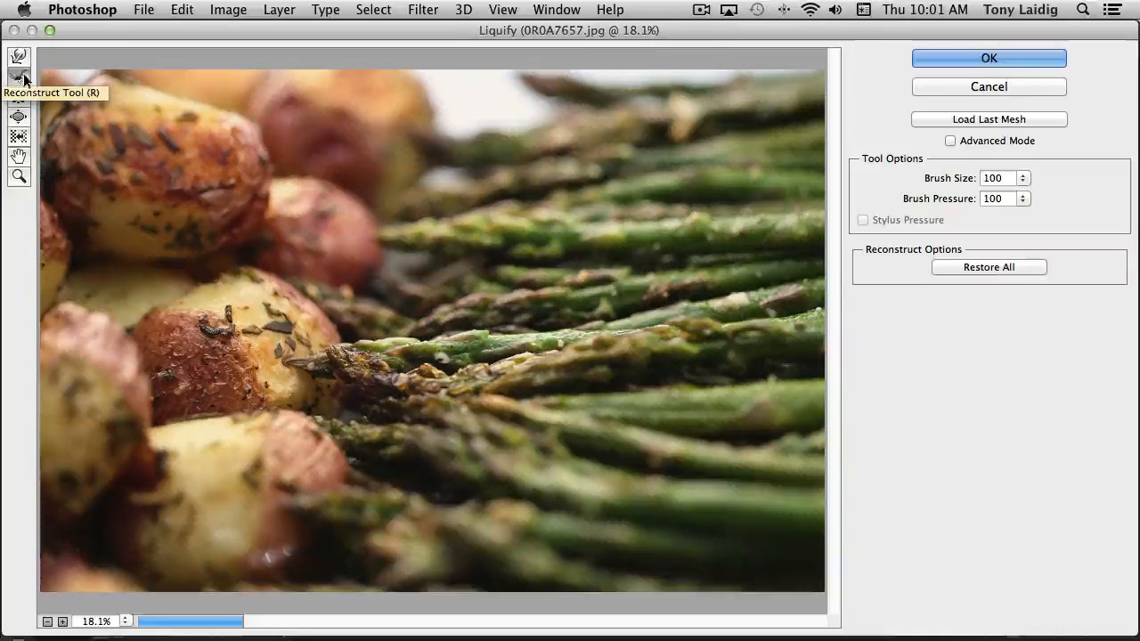
{"action": "left_click", "coordinate": [19, 79]}
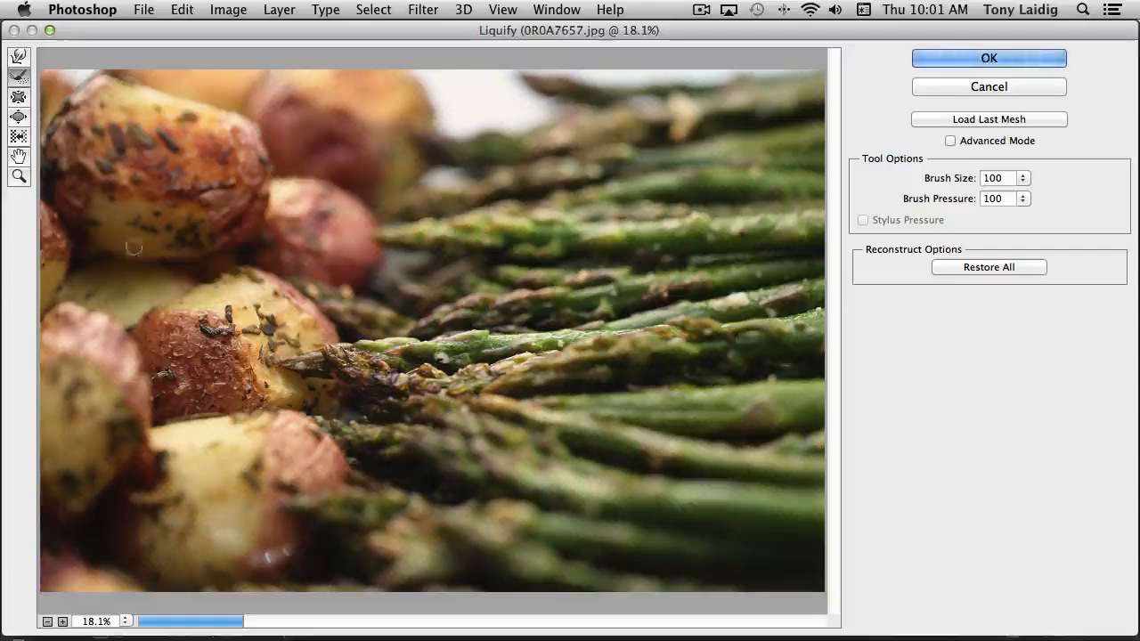
Pinch the asparagus tips beside the middle potato inward using the Pucker tool at brush size 2362
{"action": "left_click", "coordinate": [22, 98]}
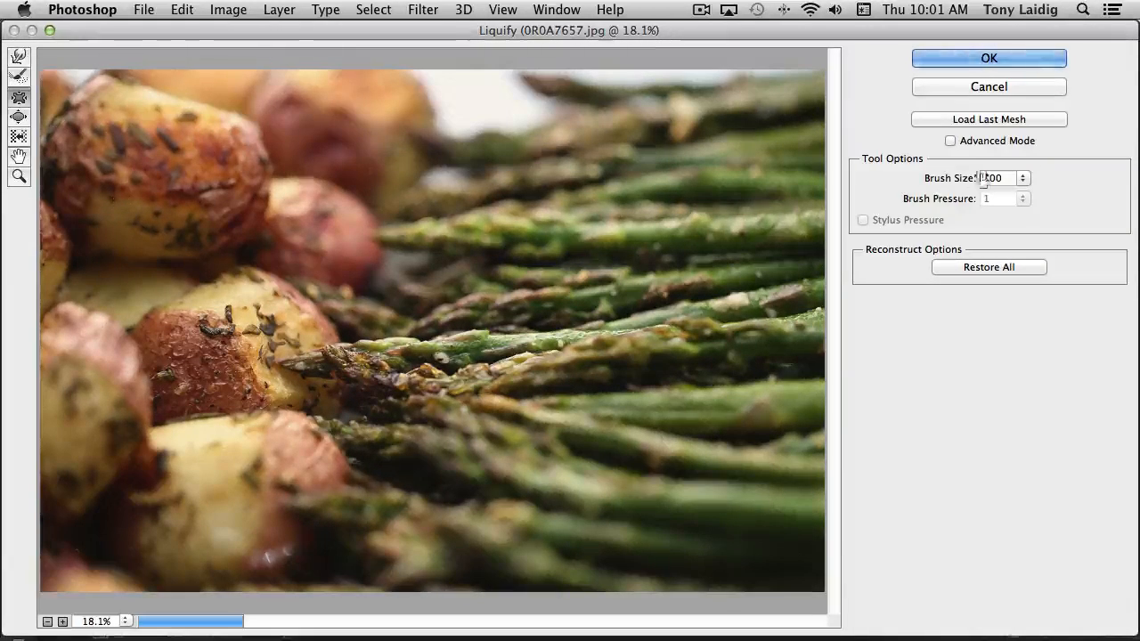
{"action": "left_click", "coordinate": [1021, 177]}
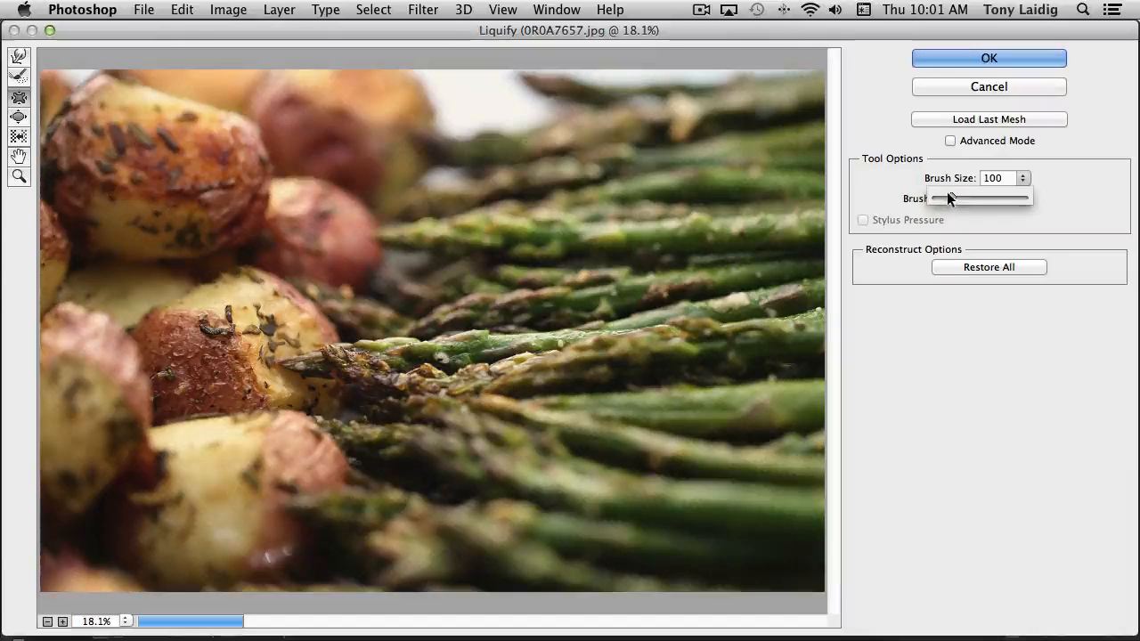
{"action": "left_click_drag", "start_coordinate": [949, 196], "coordinate": [982, 195]}
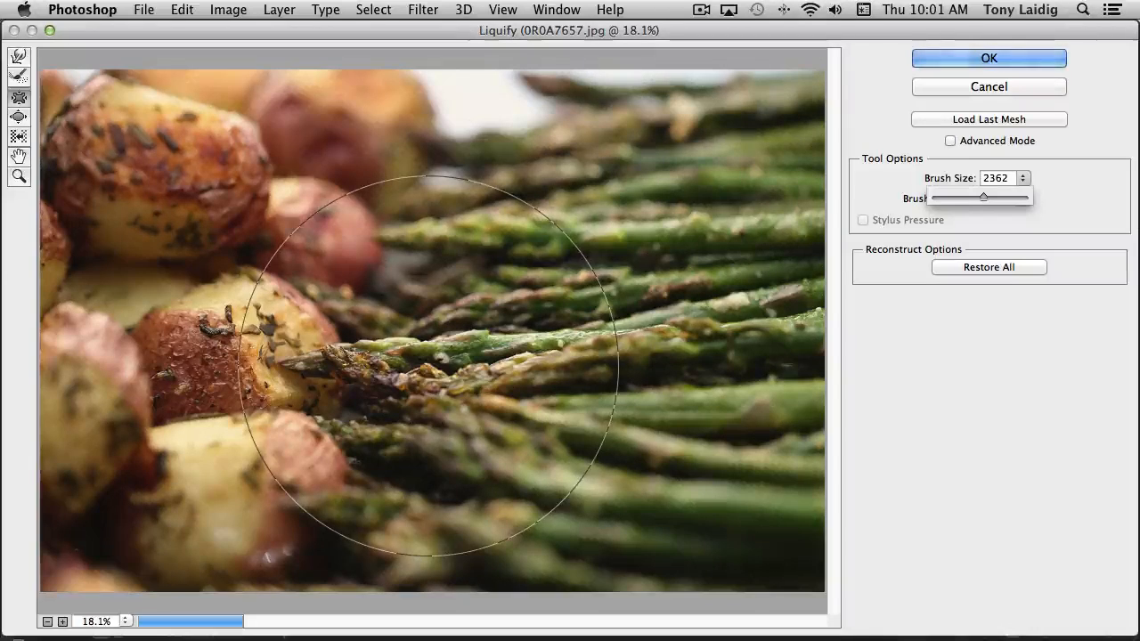
{"action": "left_click_drag", "start_coordinate": [420, 370], "coordinate": [420, 370]}
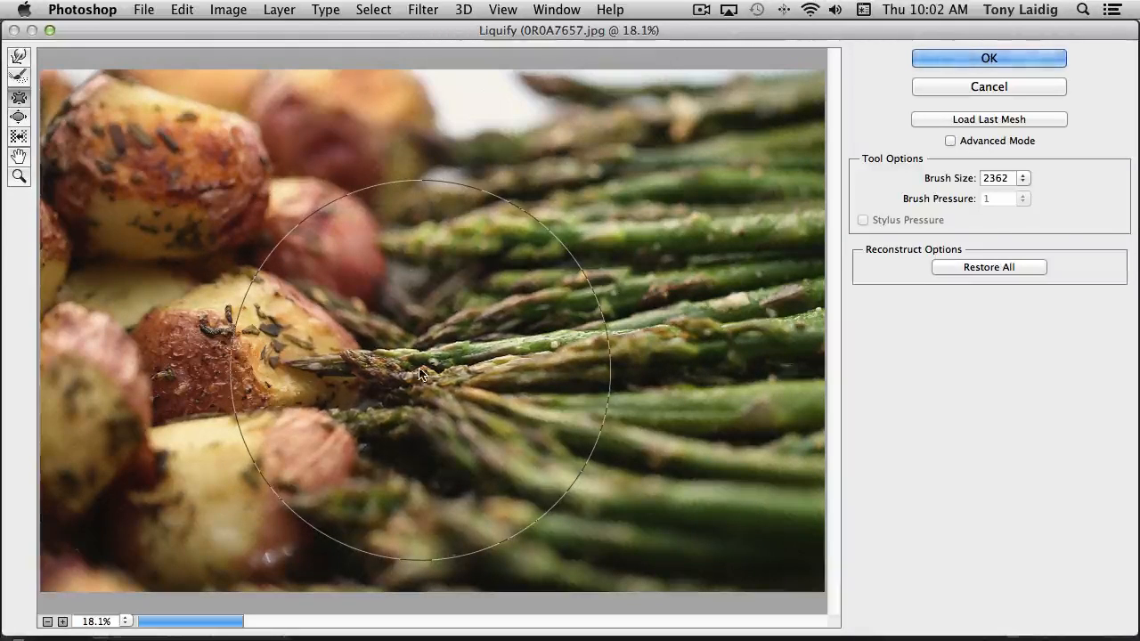
Enlarge the middle potato using the Bloat tool at brush size 1766, and try the Push Left tool along its upper-right edge
{"action": "left_click", "coordinate": [17, 115]}
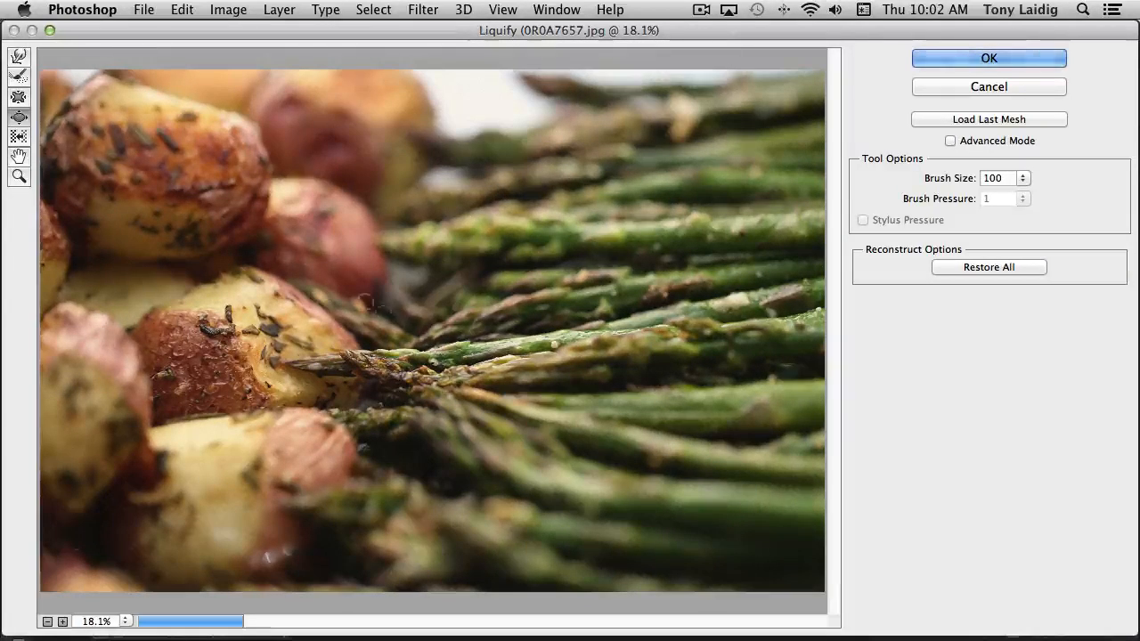
{"action": "left_click", "coordinate": [1023, 178]}
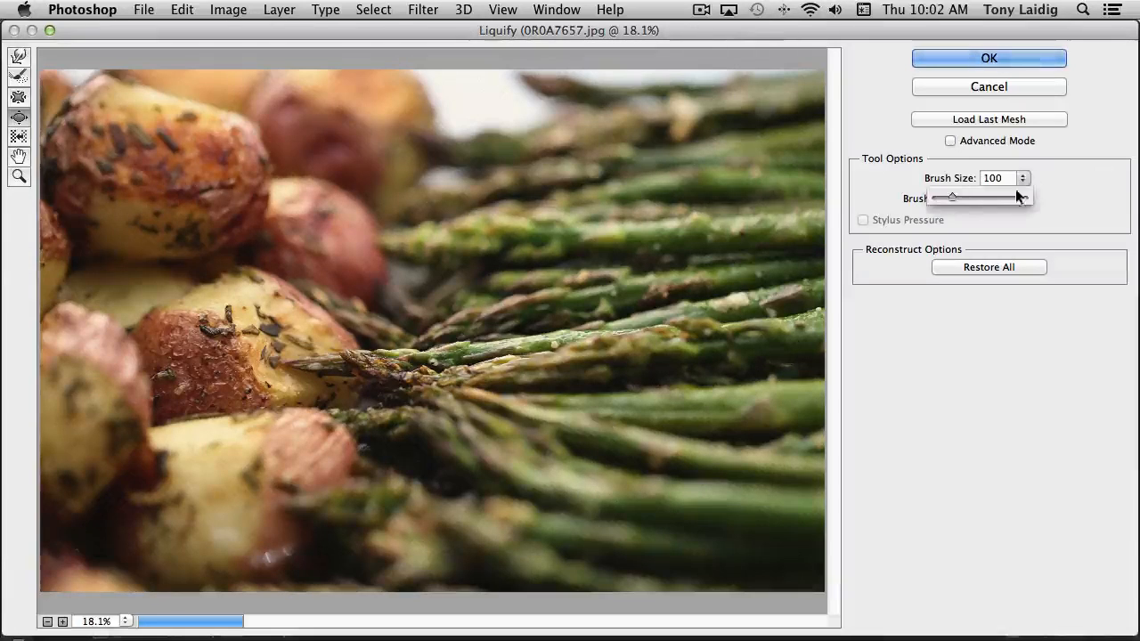
{"action": "left_click_drag", "start_coordinate": [951, 200], "coordinate": [980, 199]}
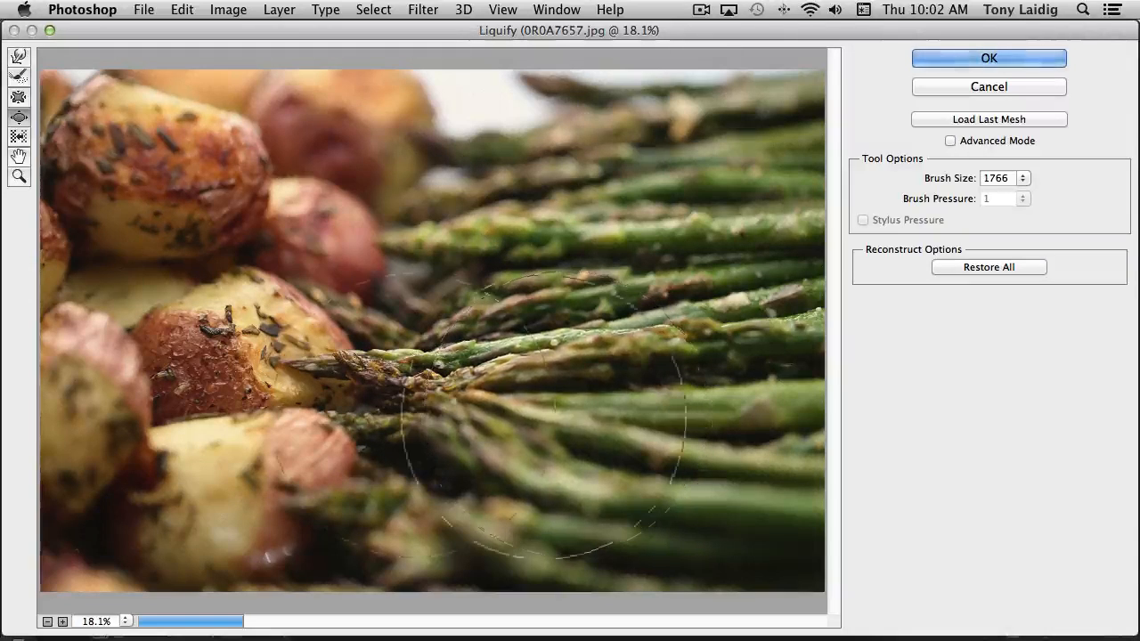
{"action": "left_click", "coordinate": [214, 366]}
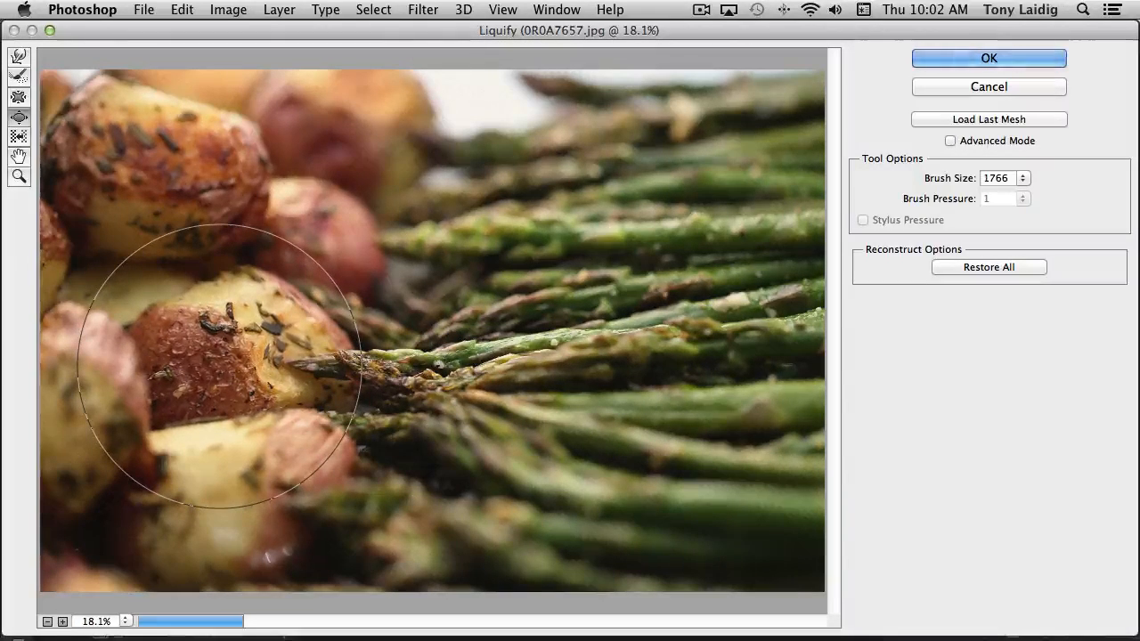
{"action": "left_click", "coordinate": [18, 136]}
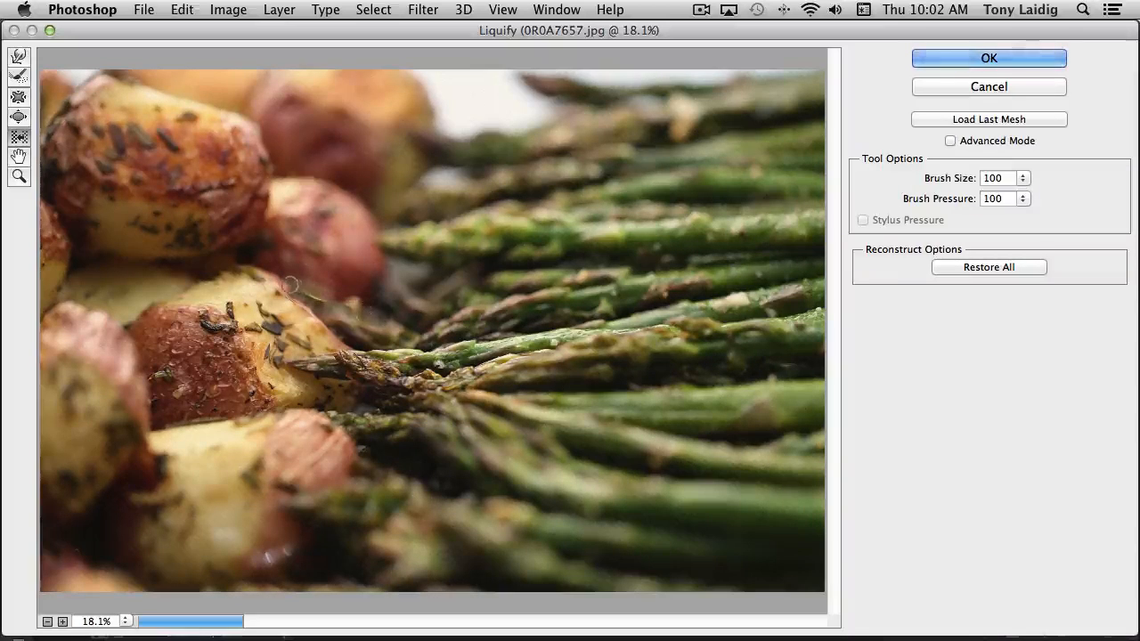
Examine the warped potatoes and asparagus tips at 33.3%, 12.5% and 25% magnification using the Hand and Zoom tools
{"action": "left_click", "coordinate": [18, 158]}
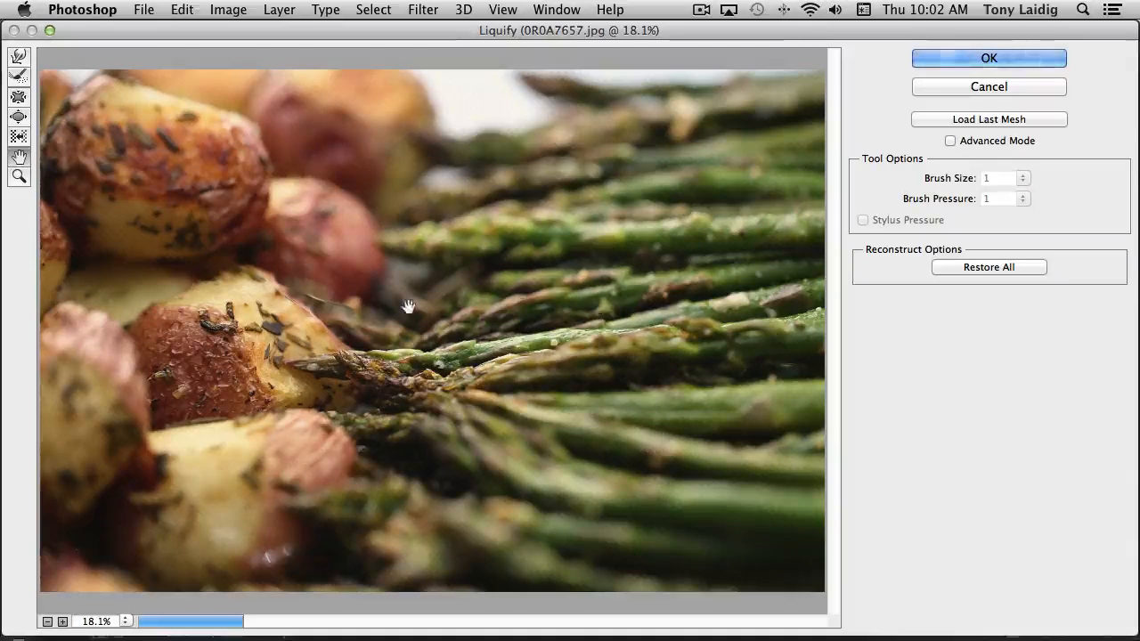
{"action": "left_click", "coordinate": [62, 621]}
{"action": "left_click", "coordinate": [62, 623]}
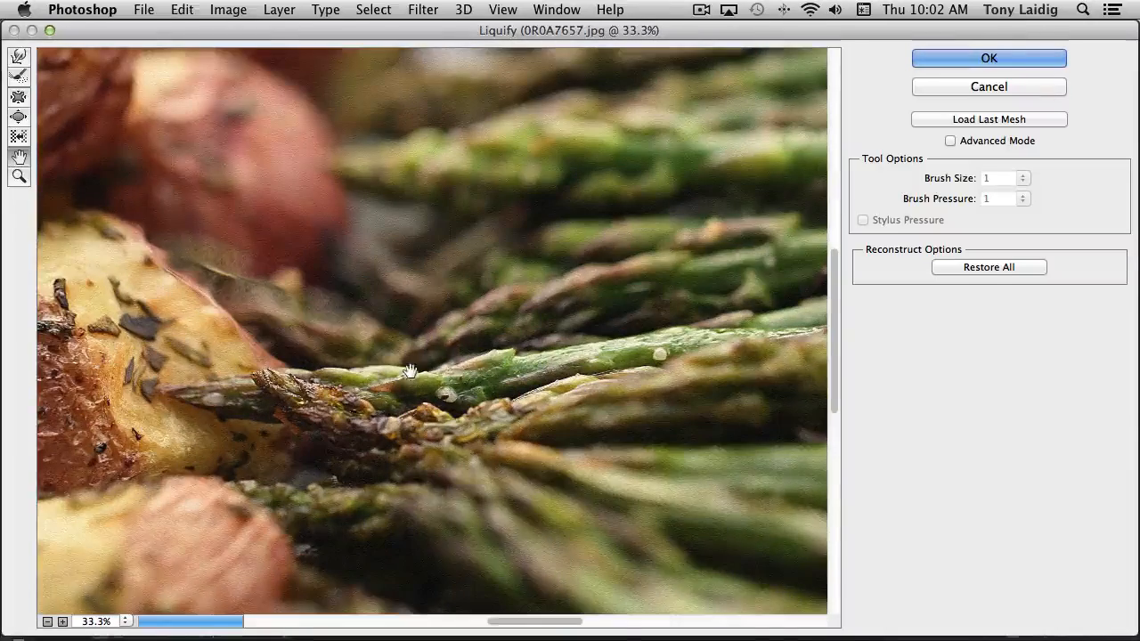
{"action": "mouse_move", "coordinate": [431, 357]}
{"action": "left_mouse_down"}
{"action": "mouse_move", "coordinate": [113, 501]}
{"action": "mouse_move", "coordinate": [445, 418]}
{"action": "left_mouse_up"}
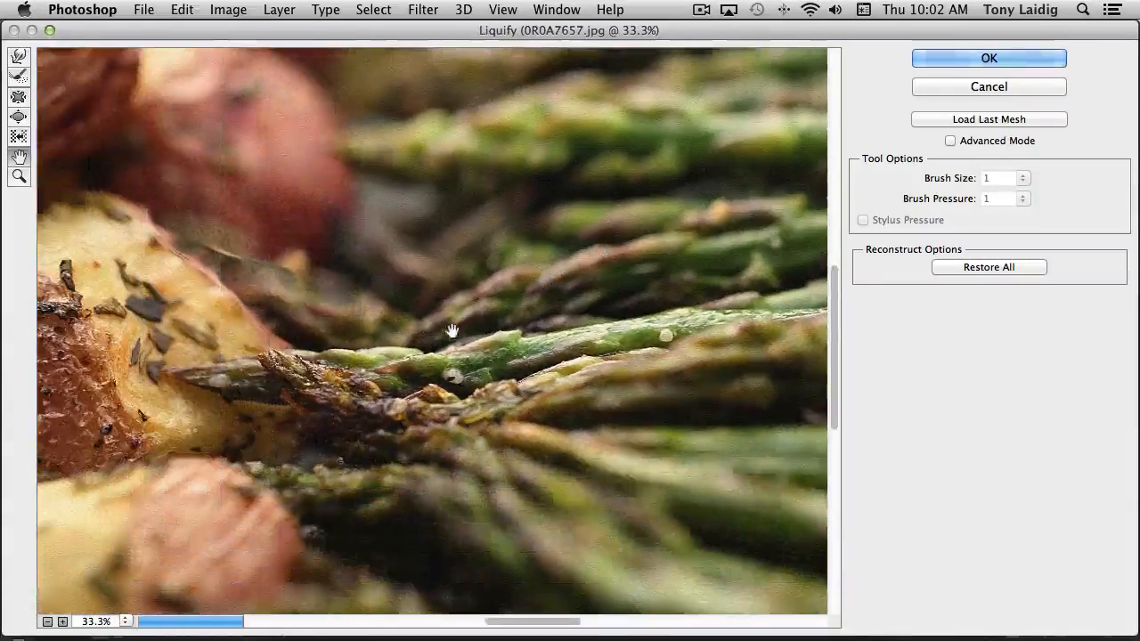
{"action": "left_click", "coordinate": [20, 176]}
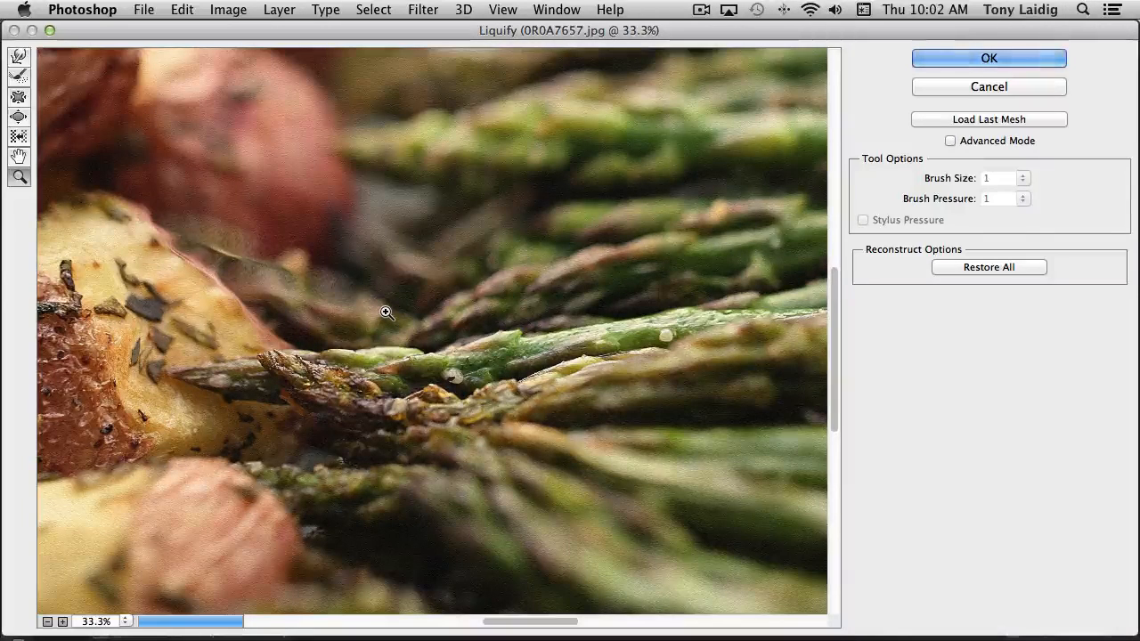
{"action": "key", "text": "alt"}
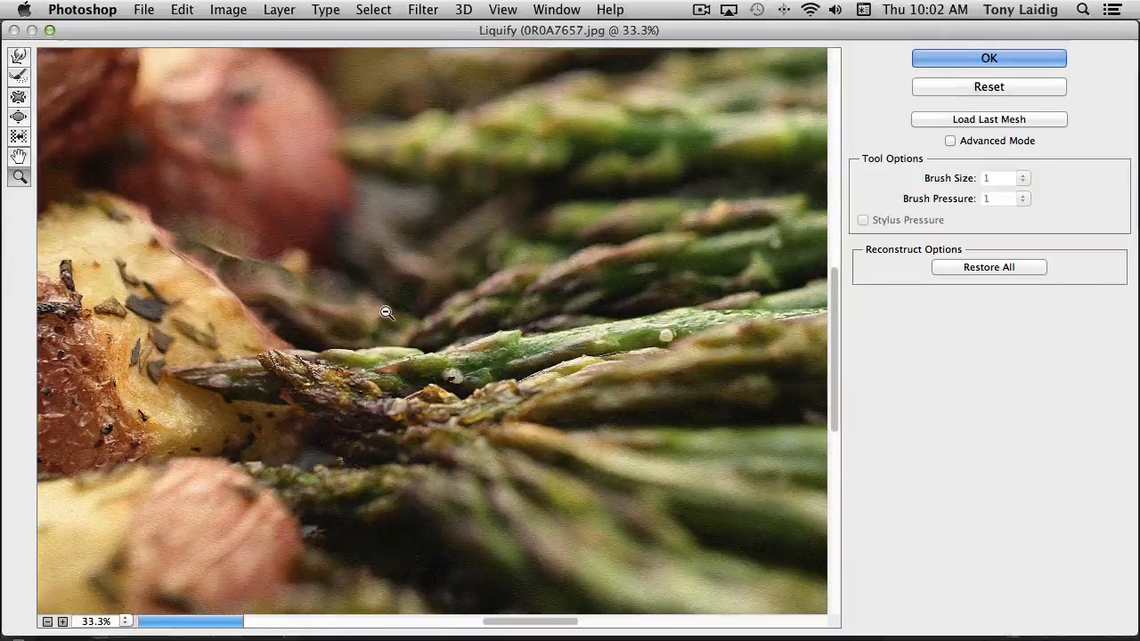
{"action": "left_click", "coordinate": [386, 311], "text": "alt"}
{"action": "left_click", "coordinate": [386, 316], "text": "alt"}
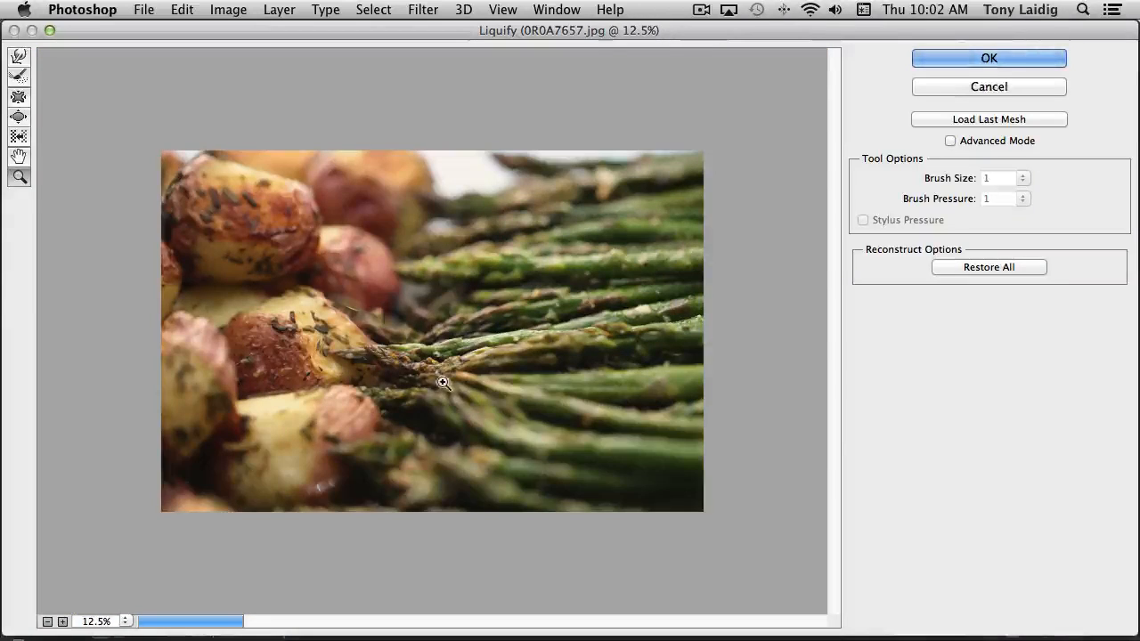
{"action": "left_click", "coordinate": [436, 338]}
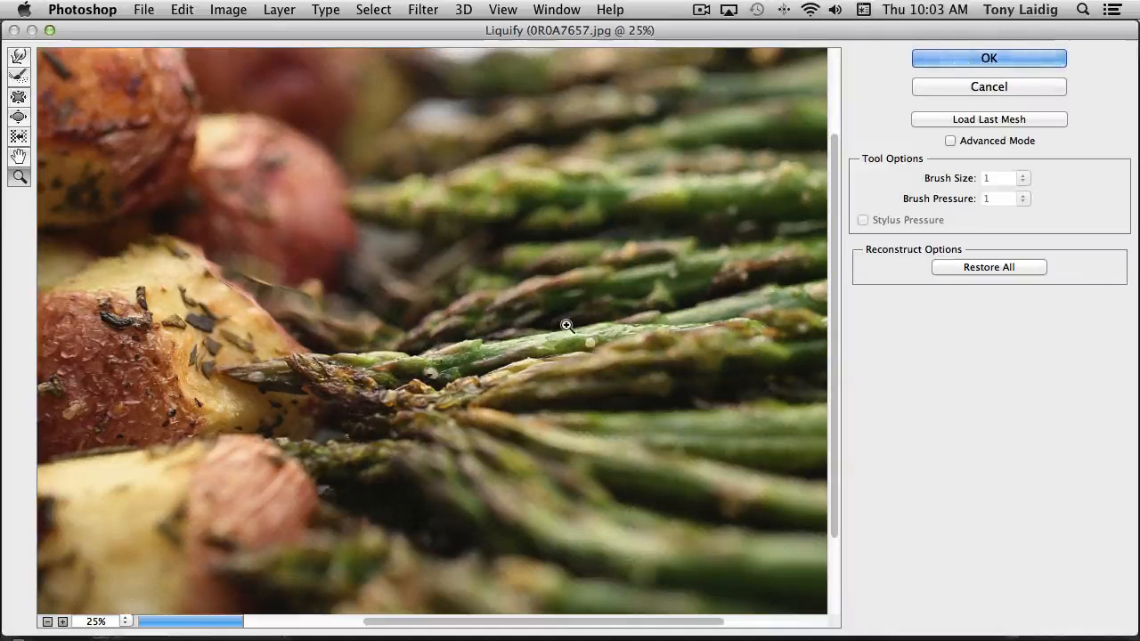
Restore all Liquify distortions to the original photo and exit the filter without applying it
{"action": "left_click", "coordinate": [983, 265]}
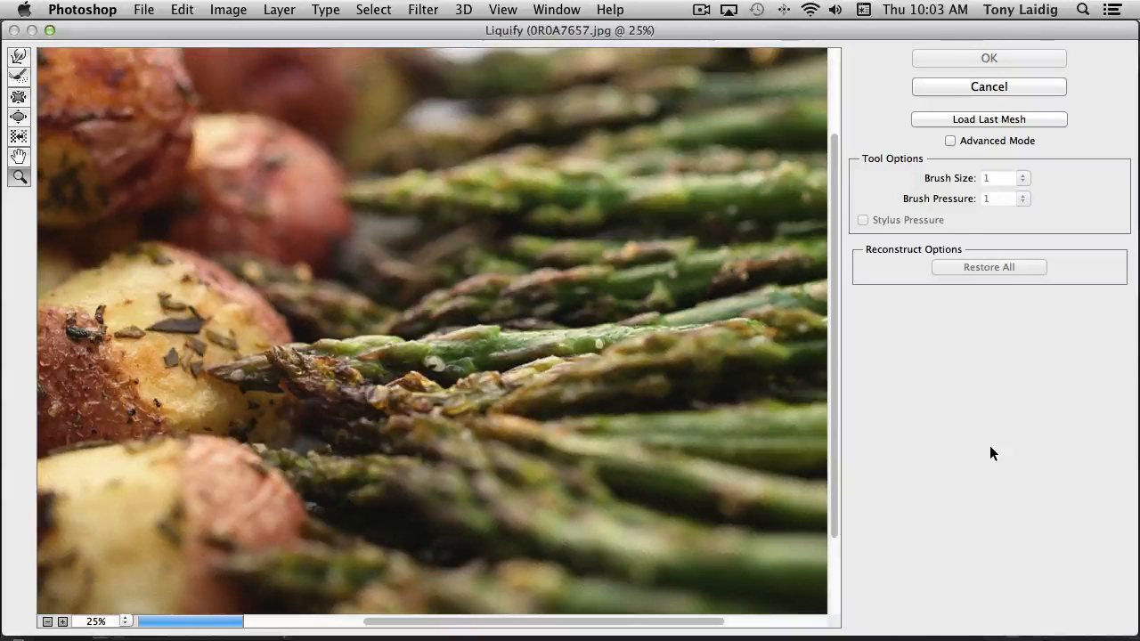
{"action": "left_click", "coordinate": [990, 86]}
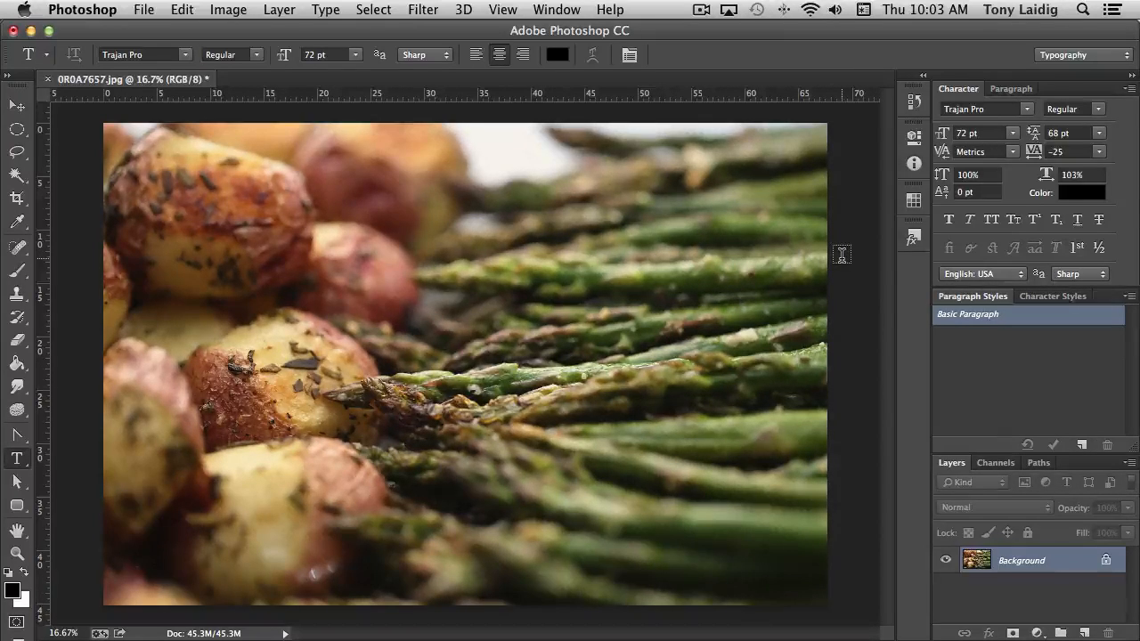
{"action": "left_click", "coordinate": [423, 9]}
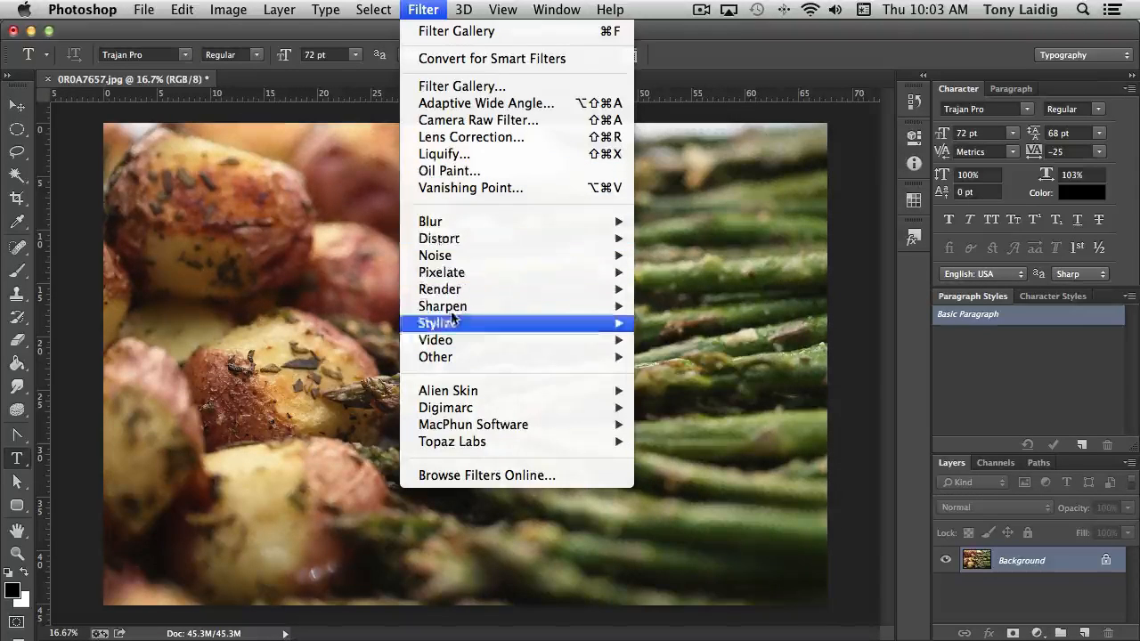
{"action": "left_click", "coordinate": [683, 32]}
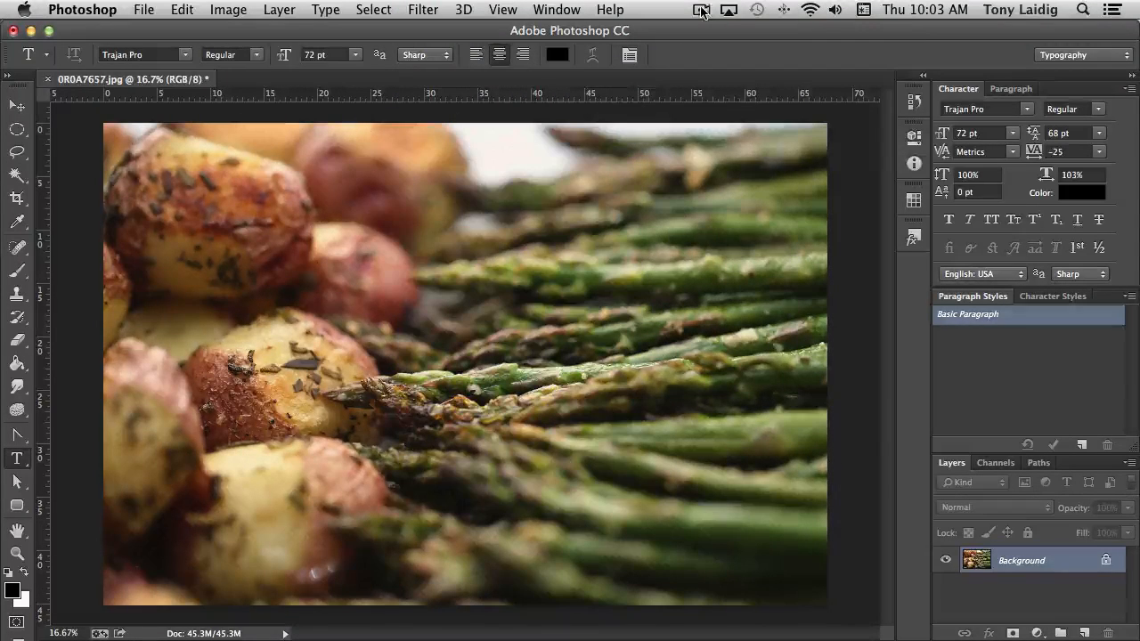